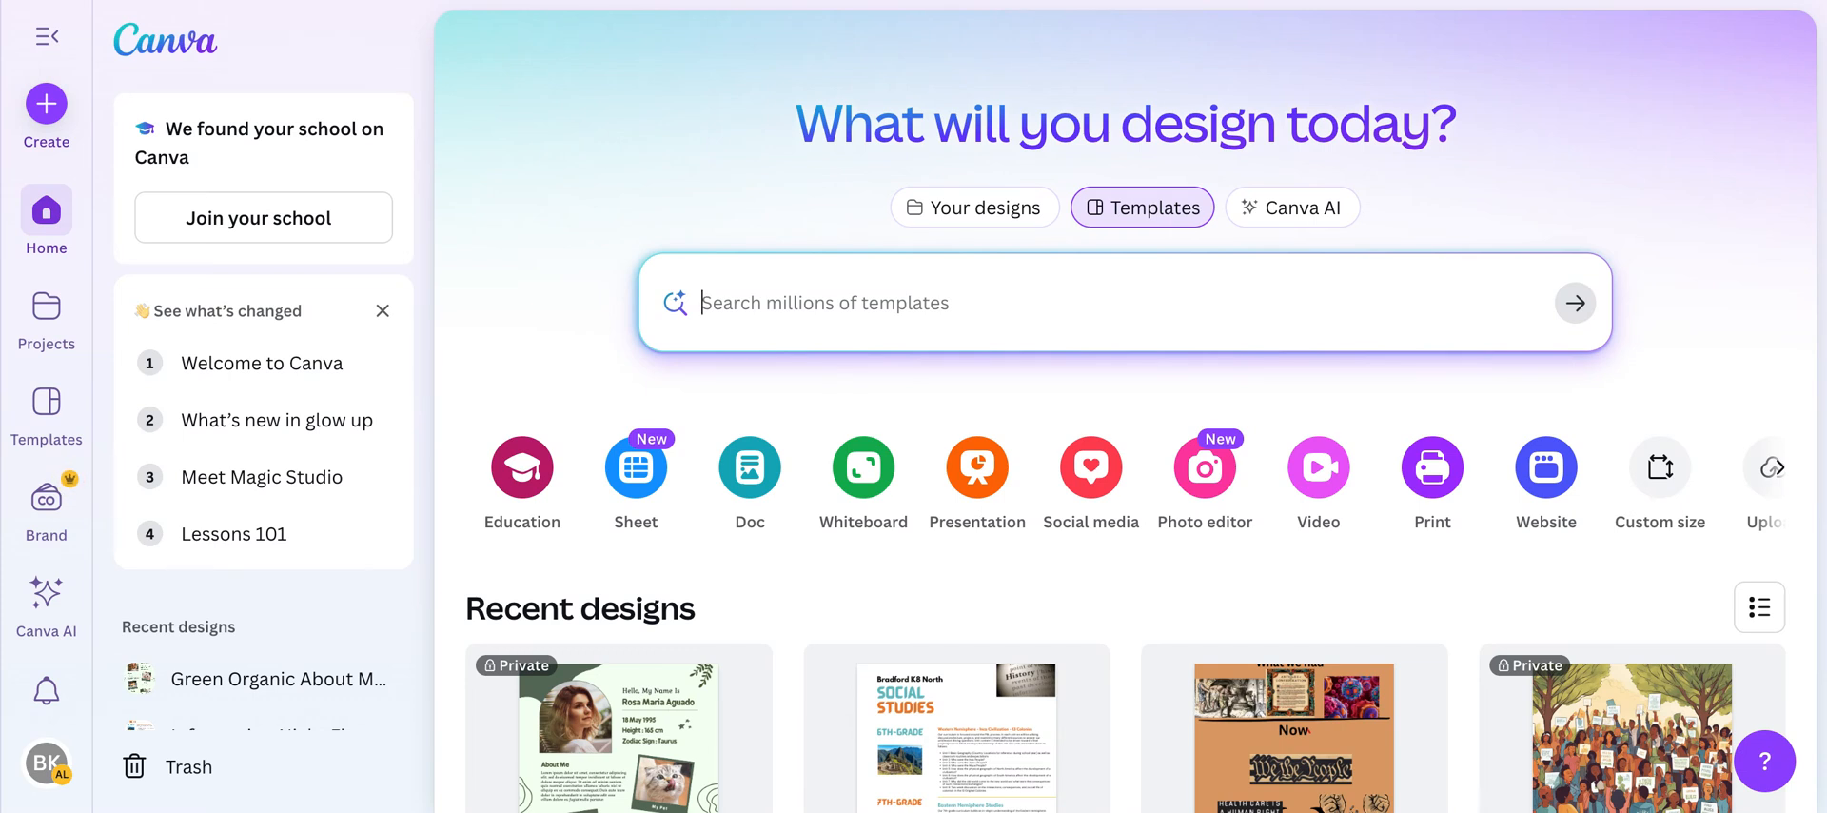
Search the templates for "all about me infographic".
text(all about)
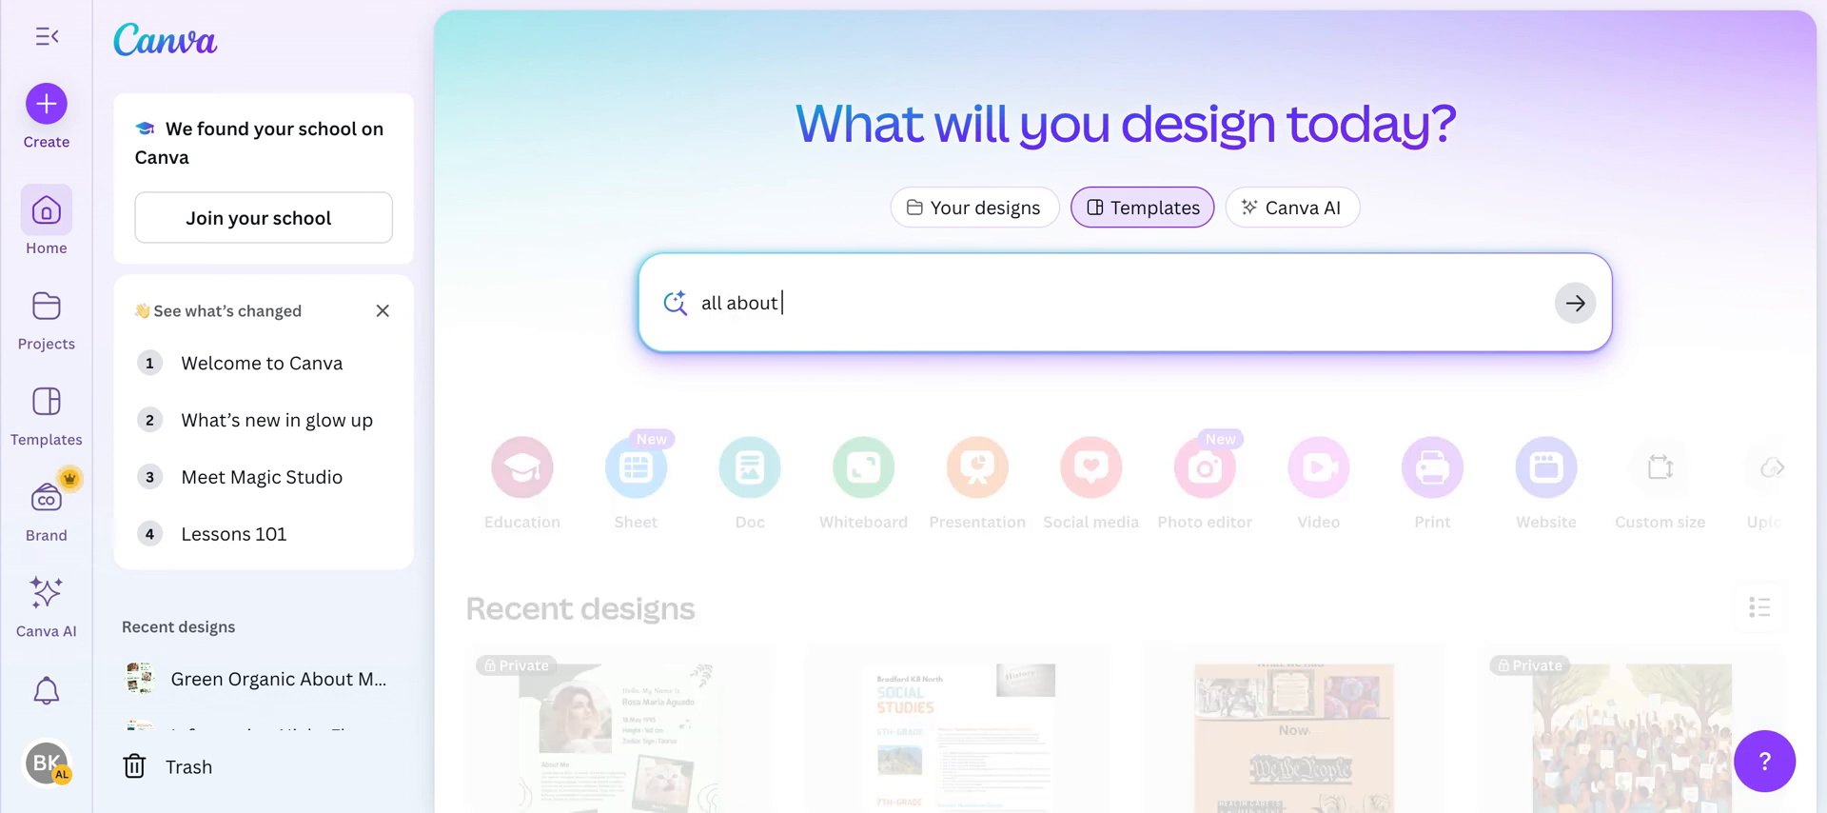
text( me infog)
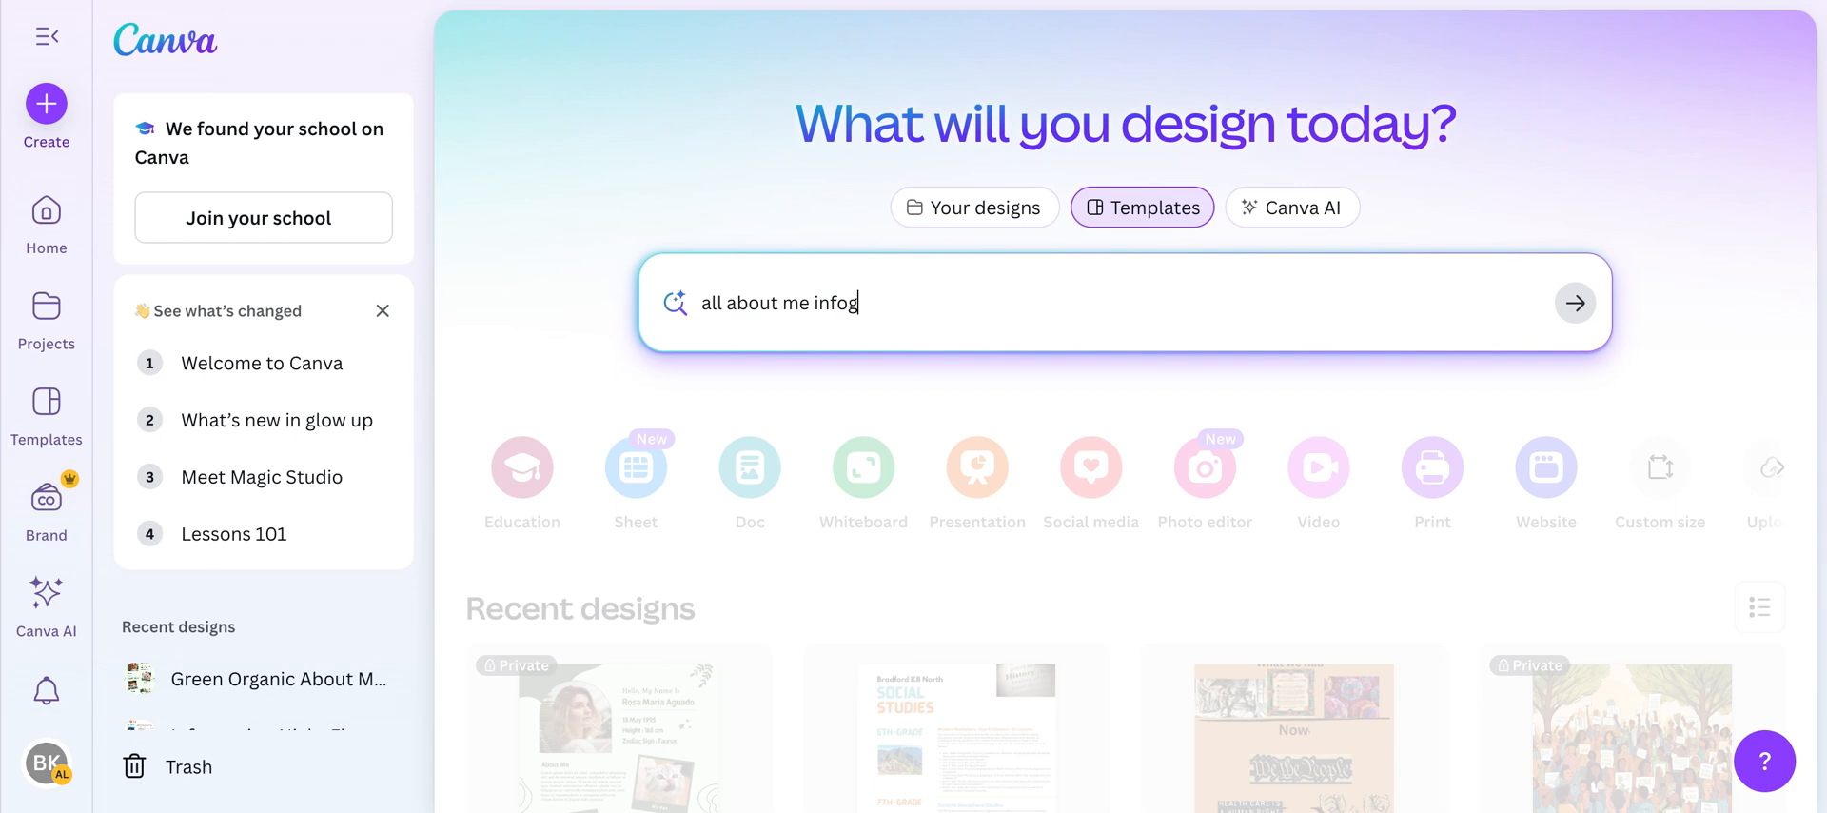
text(raphic)
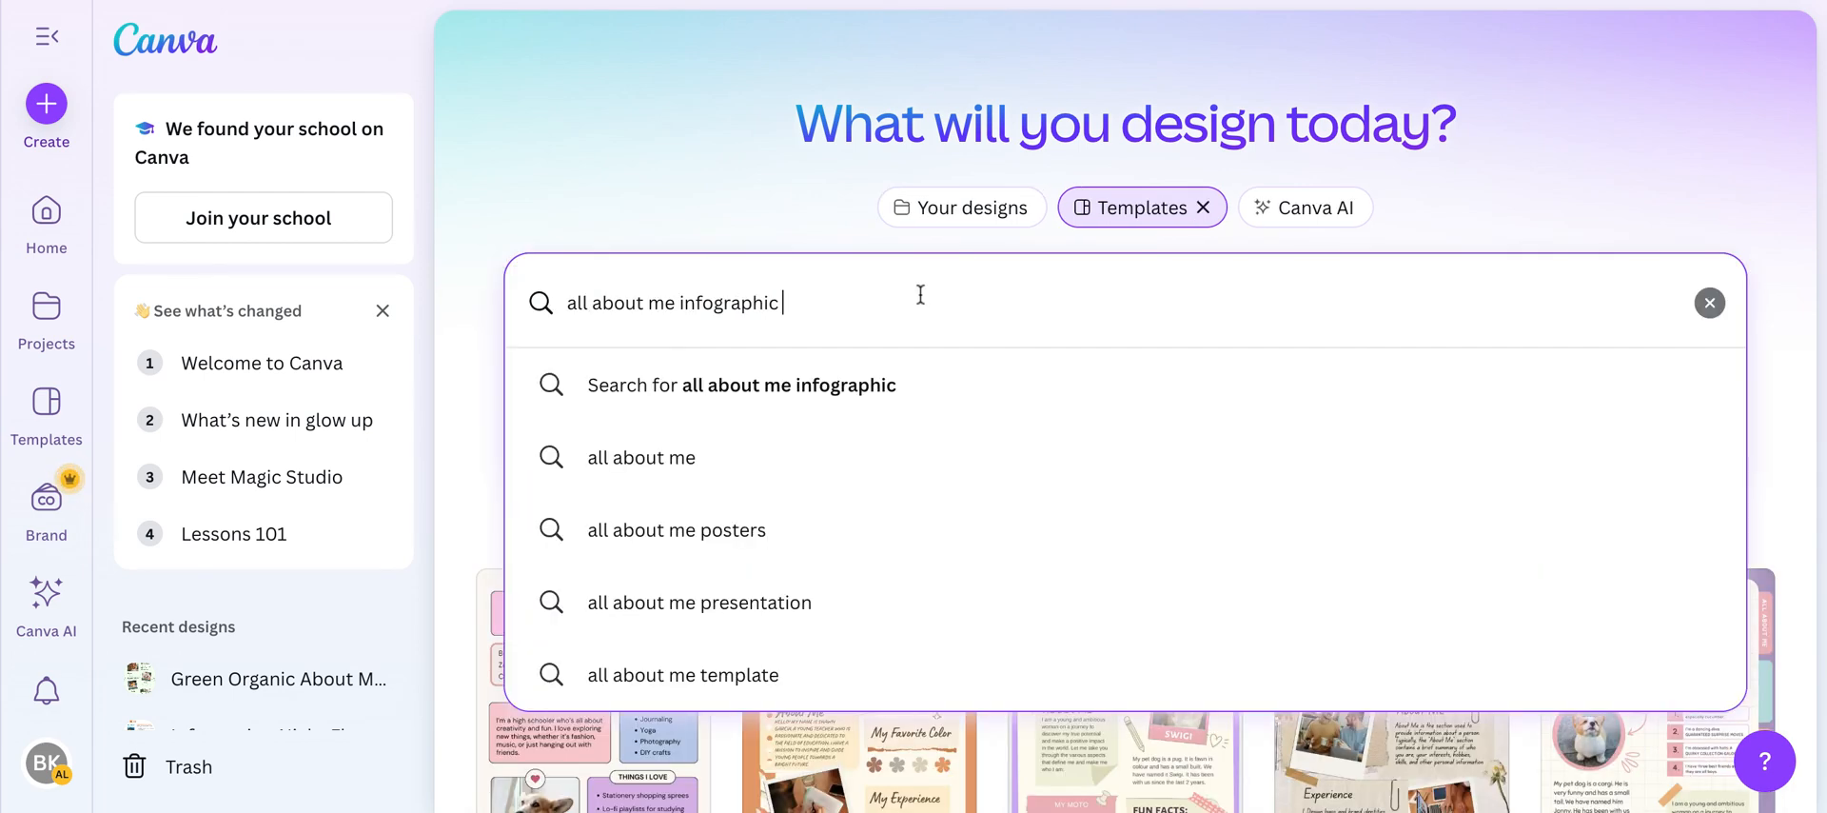
click(893, 400)
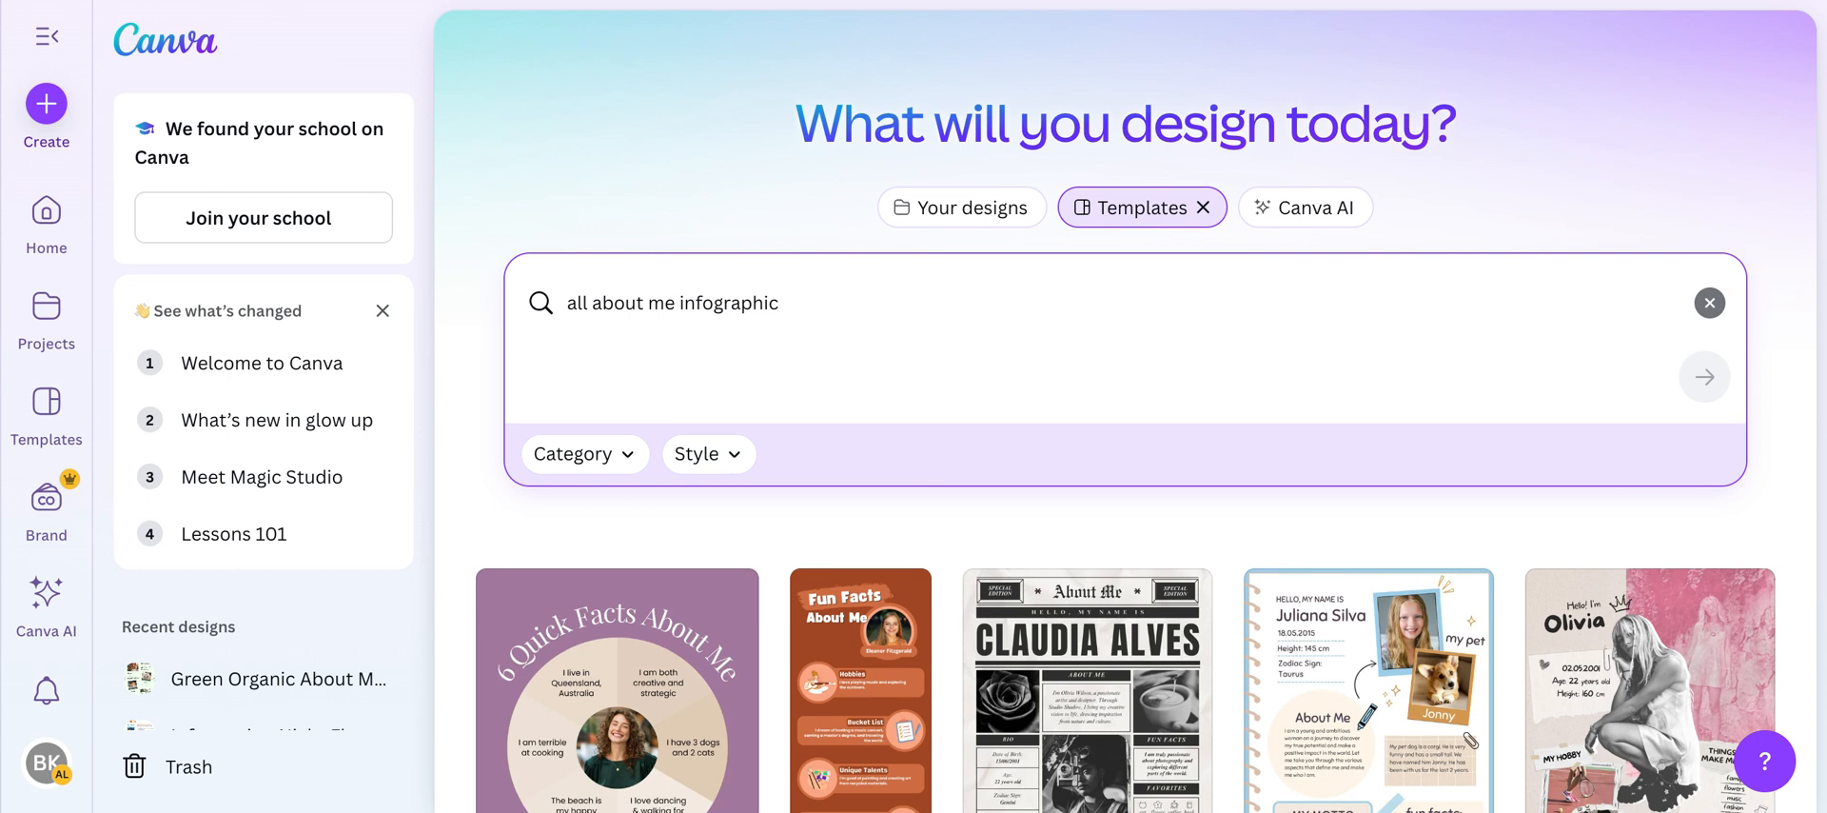
Browse the template results and open the Green Organic About Me Poster for customizing.
scroll(923, 544, down, 3)
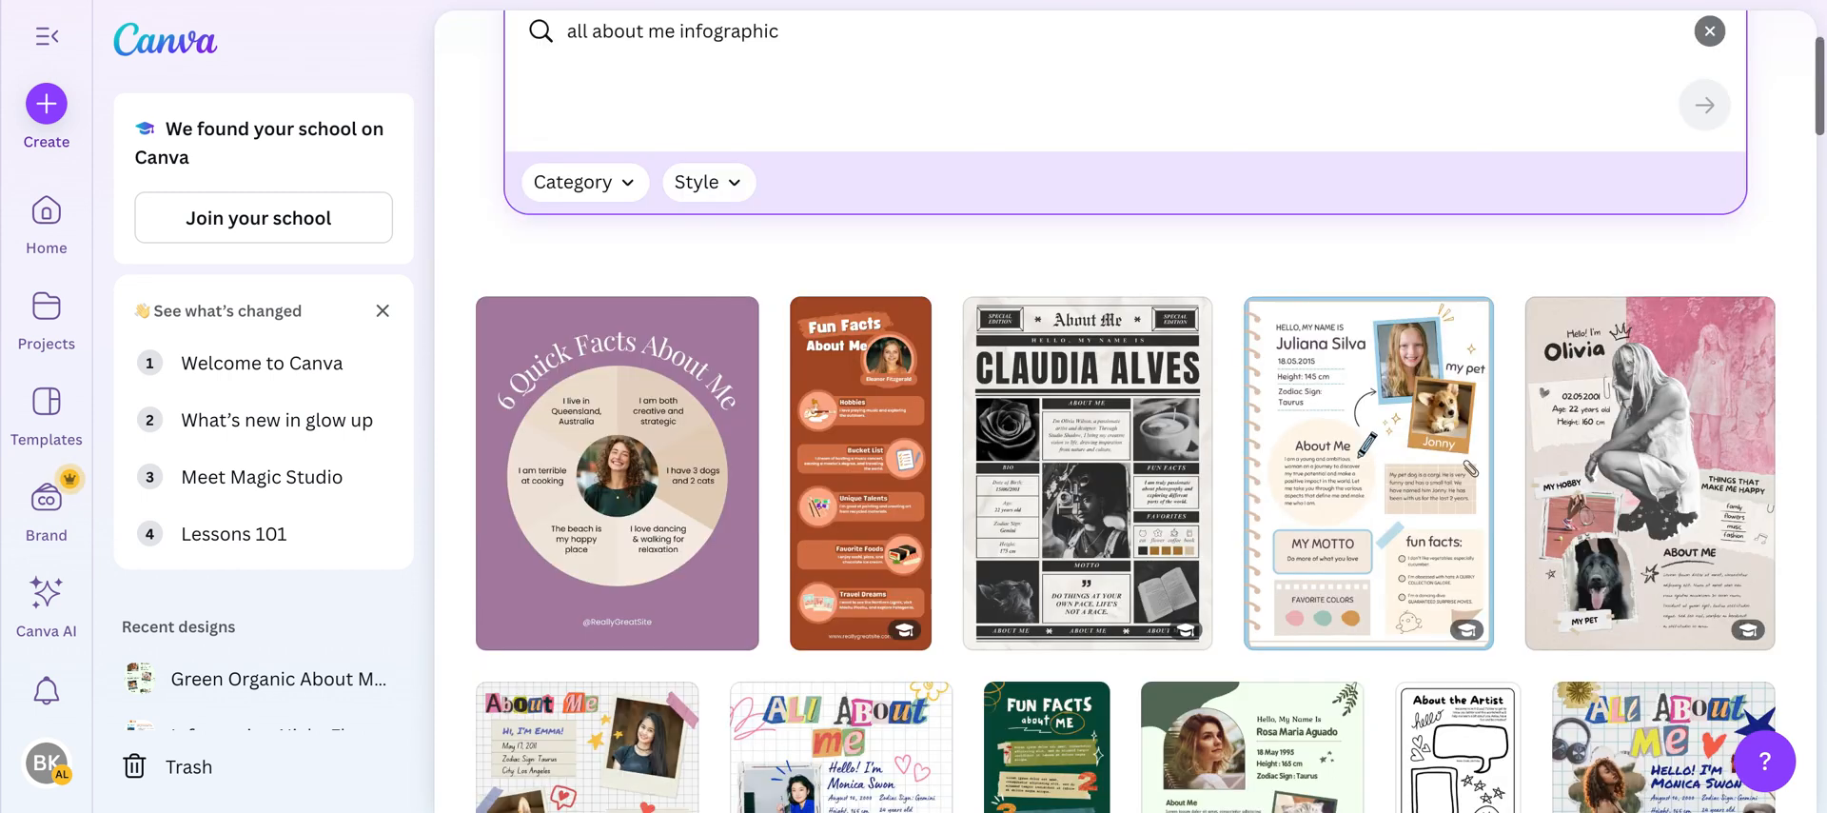
scroll(841, 476, down, 4)
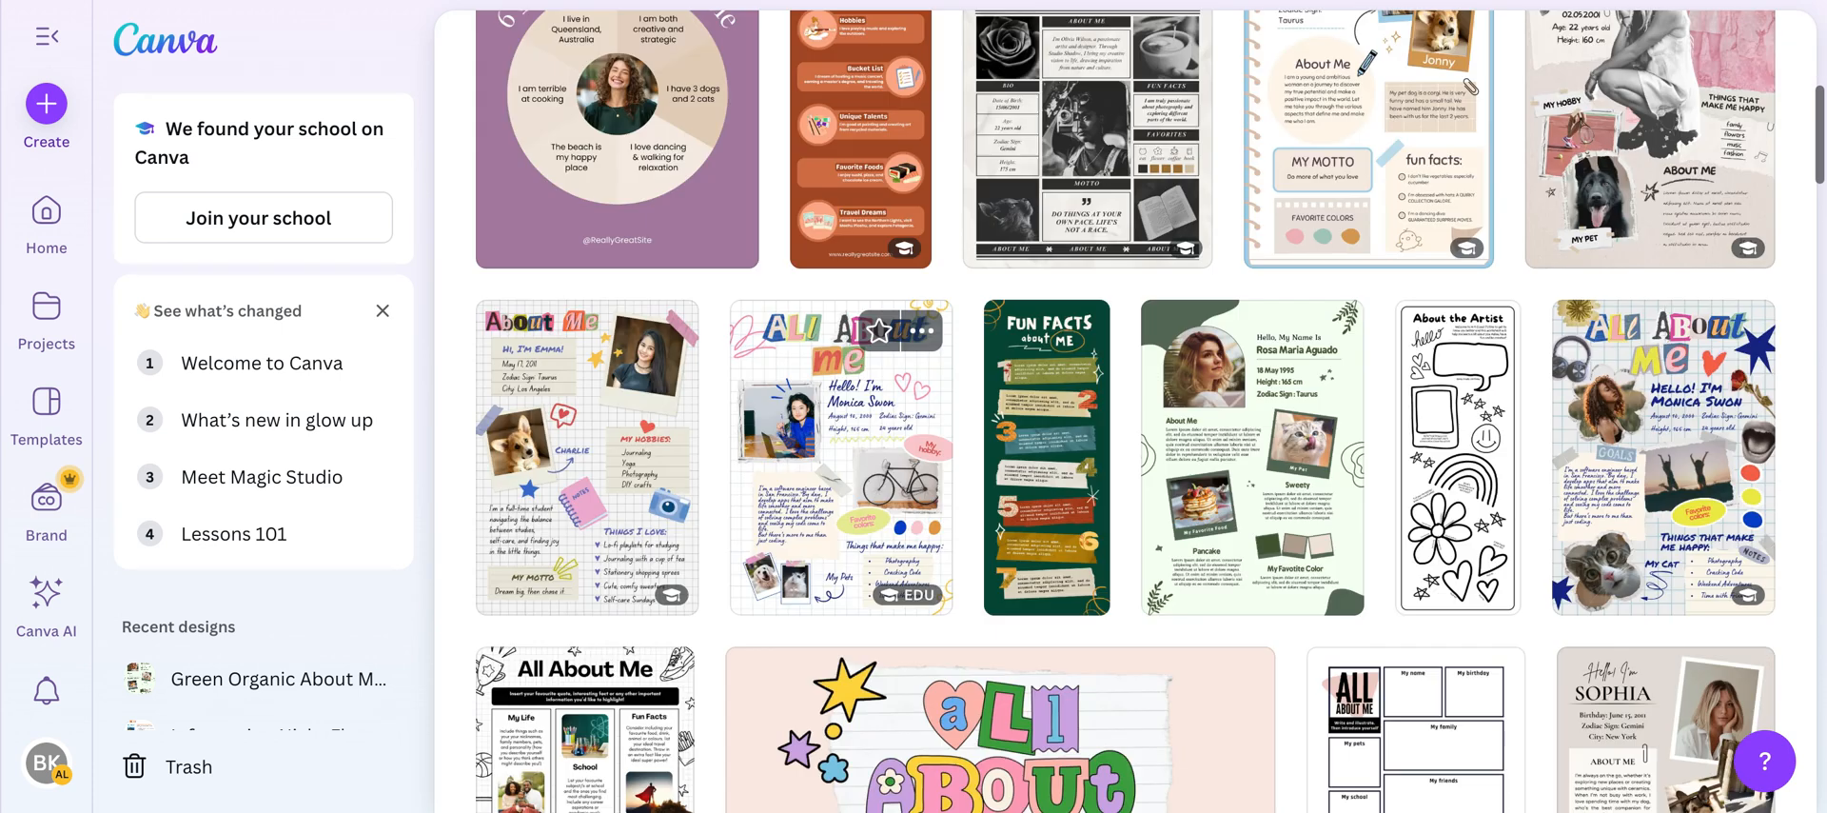
scroll(842, 456, down, 15)
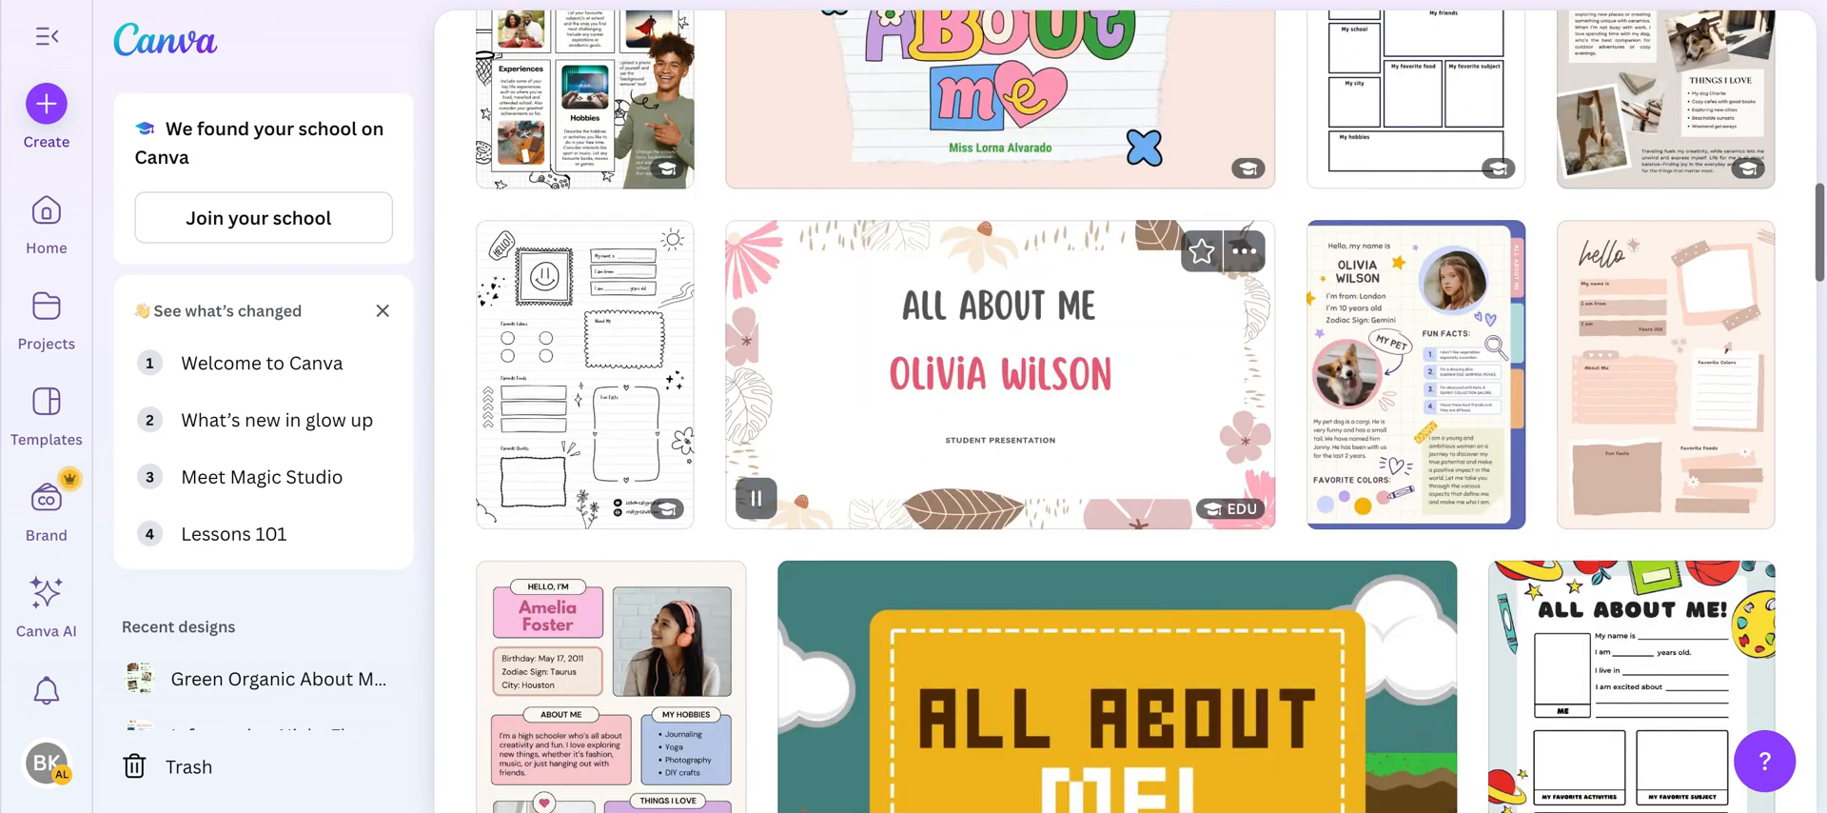
scroll(841, 457, down, 7)
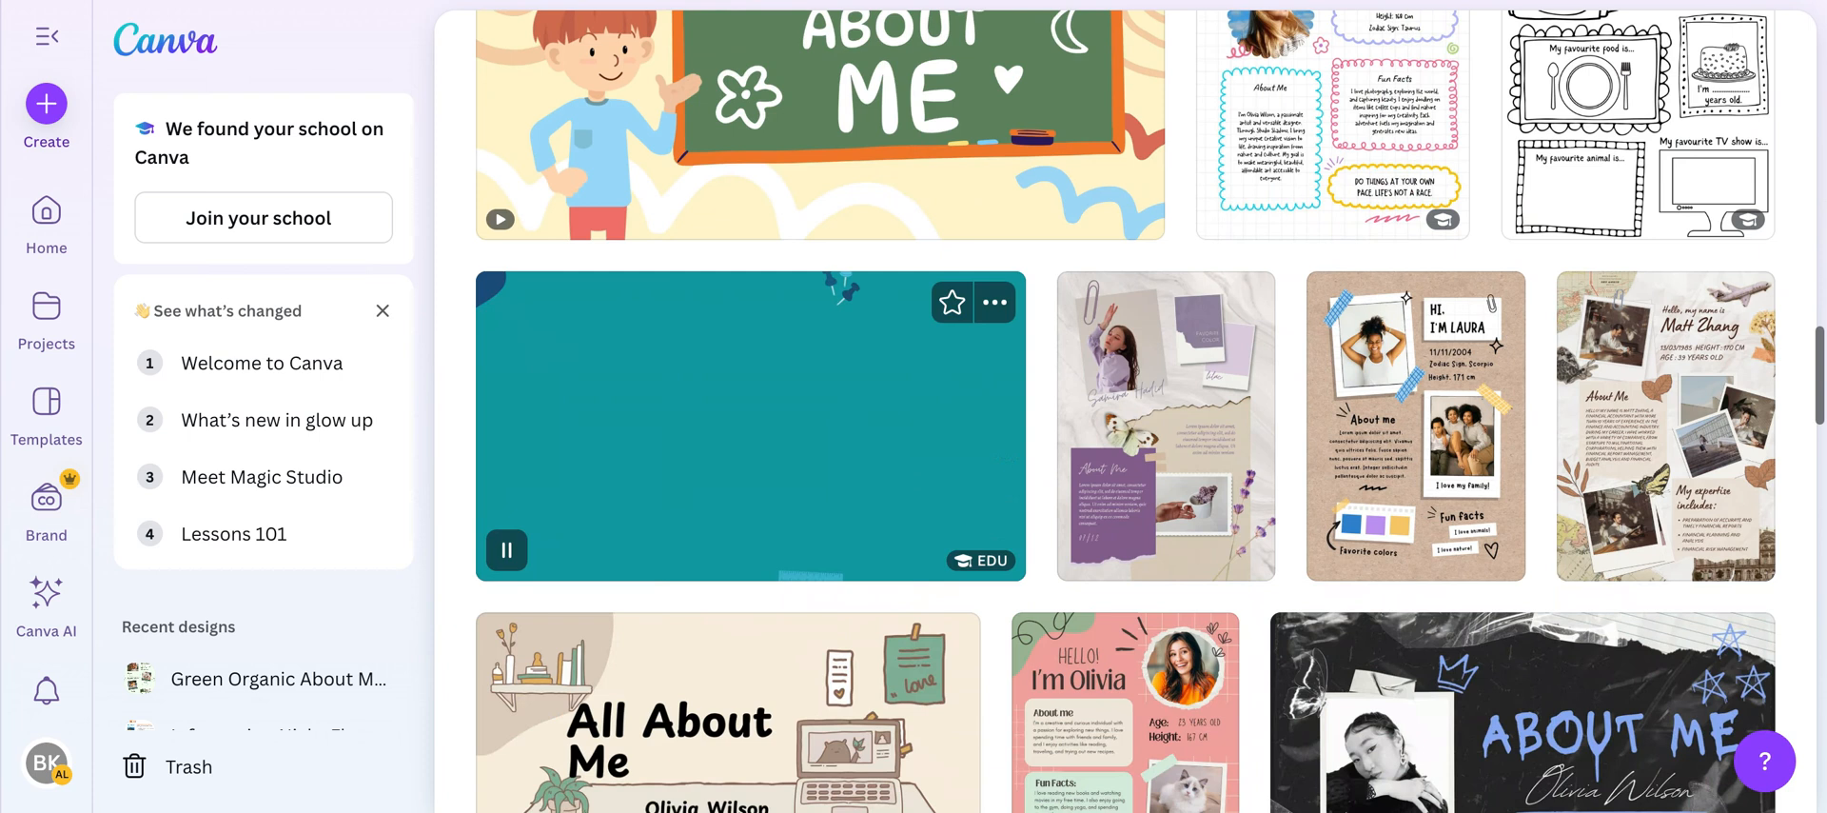
scroll(841, 457, up, 6)
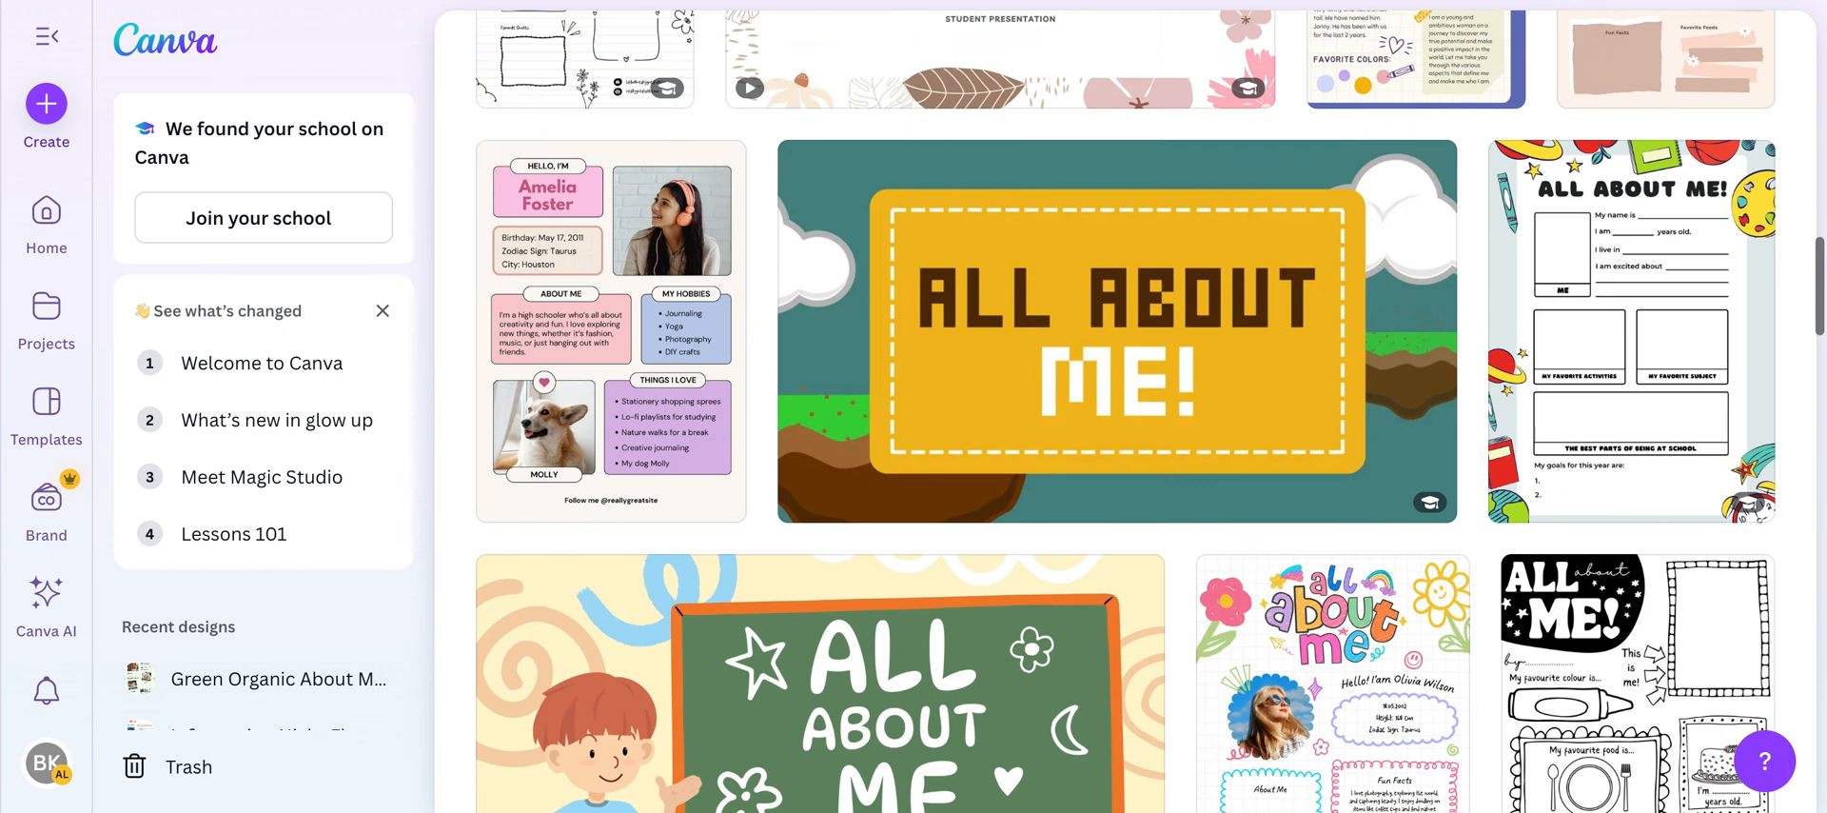
scroll(1295, 211, up, 10)
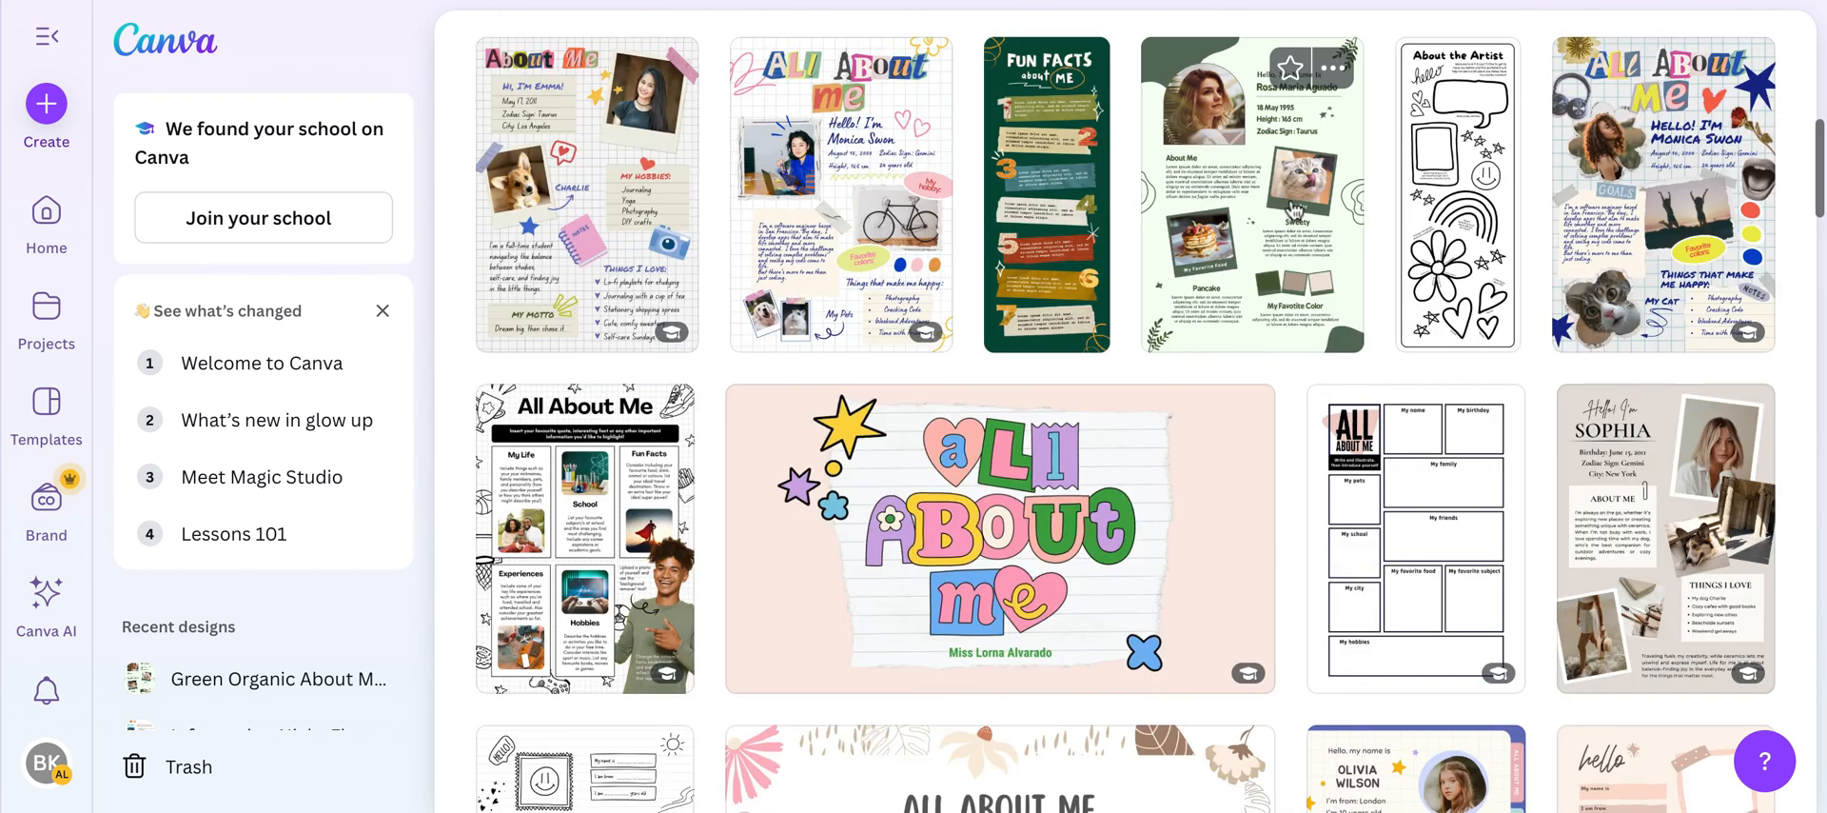
click(1295, 211)
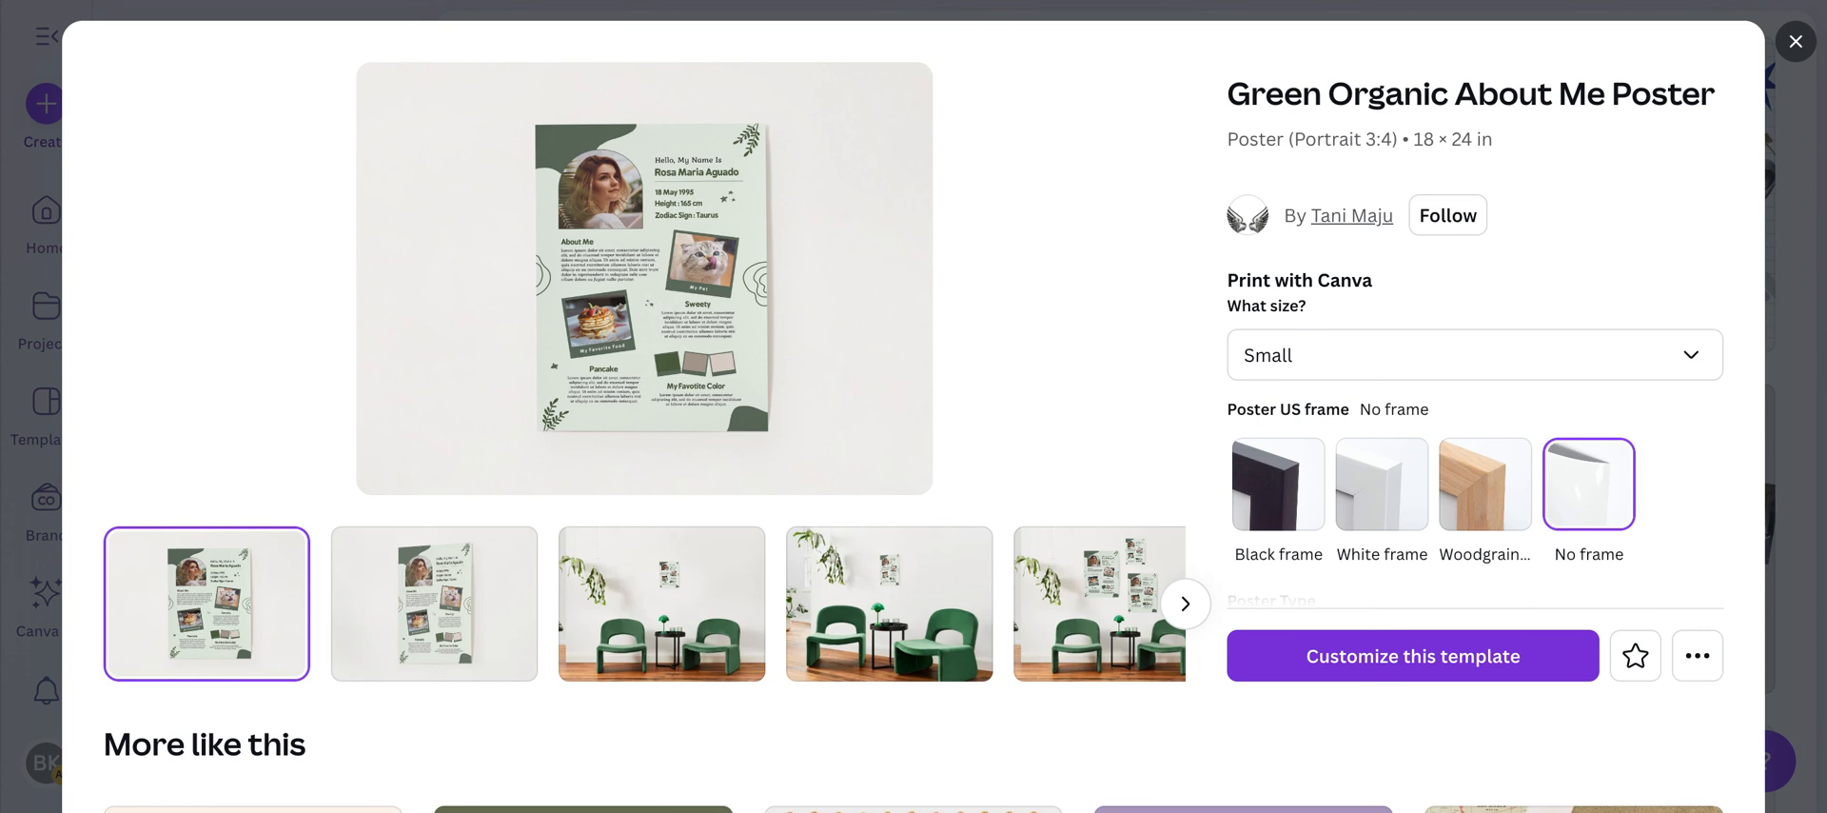
click(1413, 656)
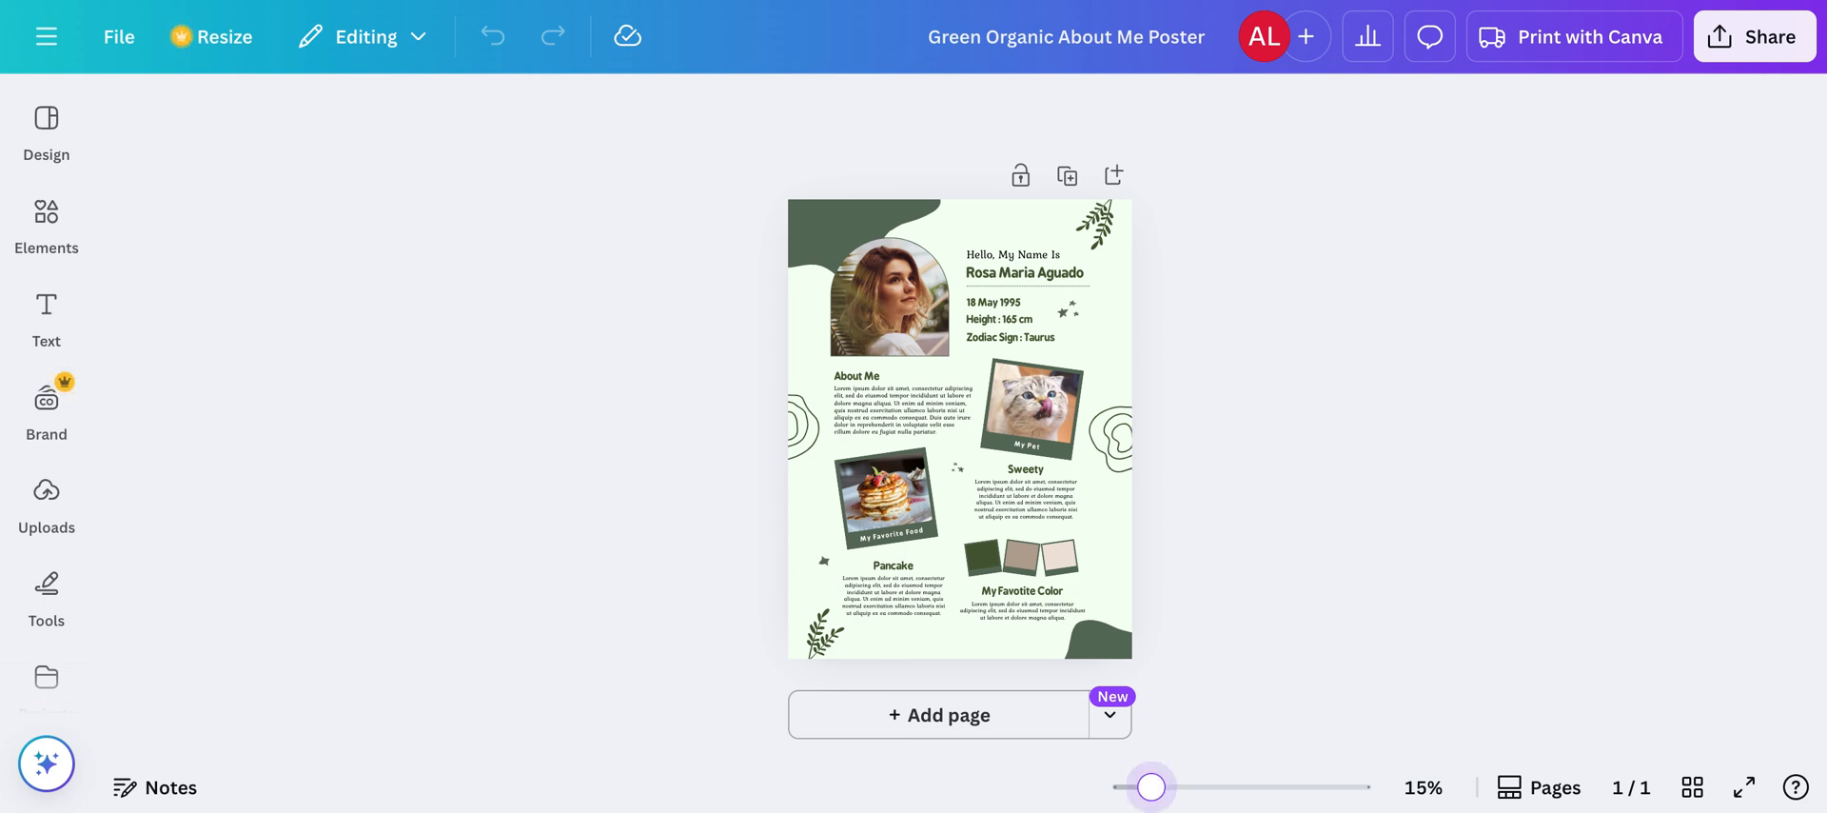
Set the font of the poster's "Hello, My Name Is" line to TAN Tangkiwood and replace Kurale with it across the whole design.
drag(1151, 790, 1156, 788)
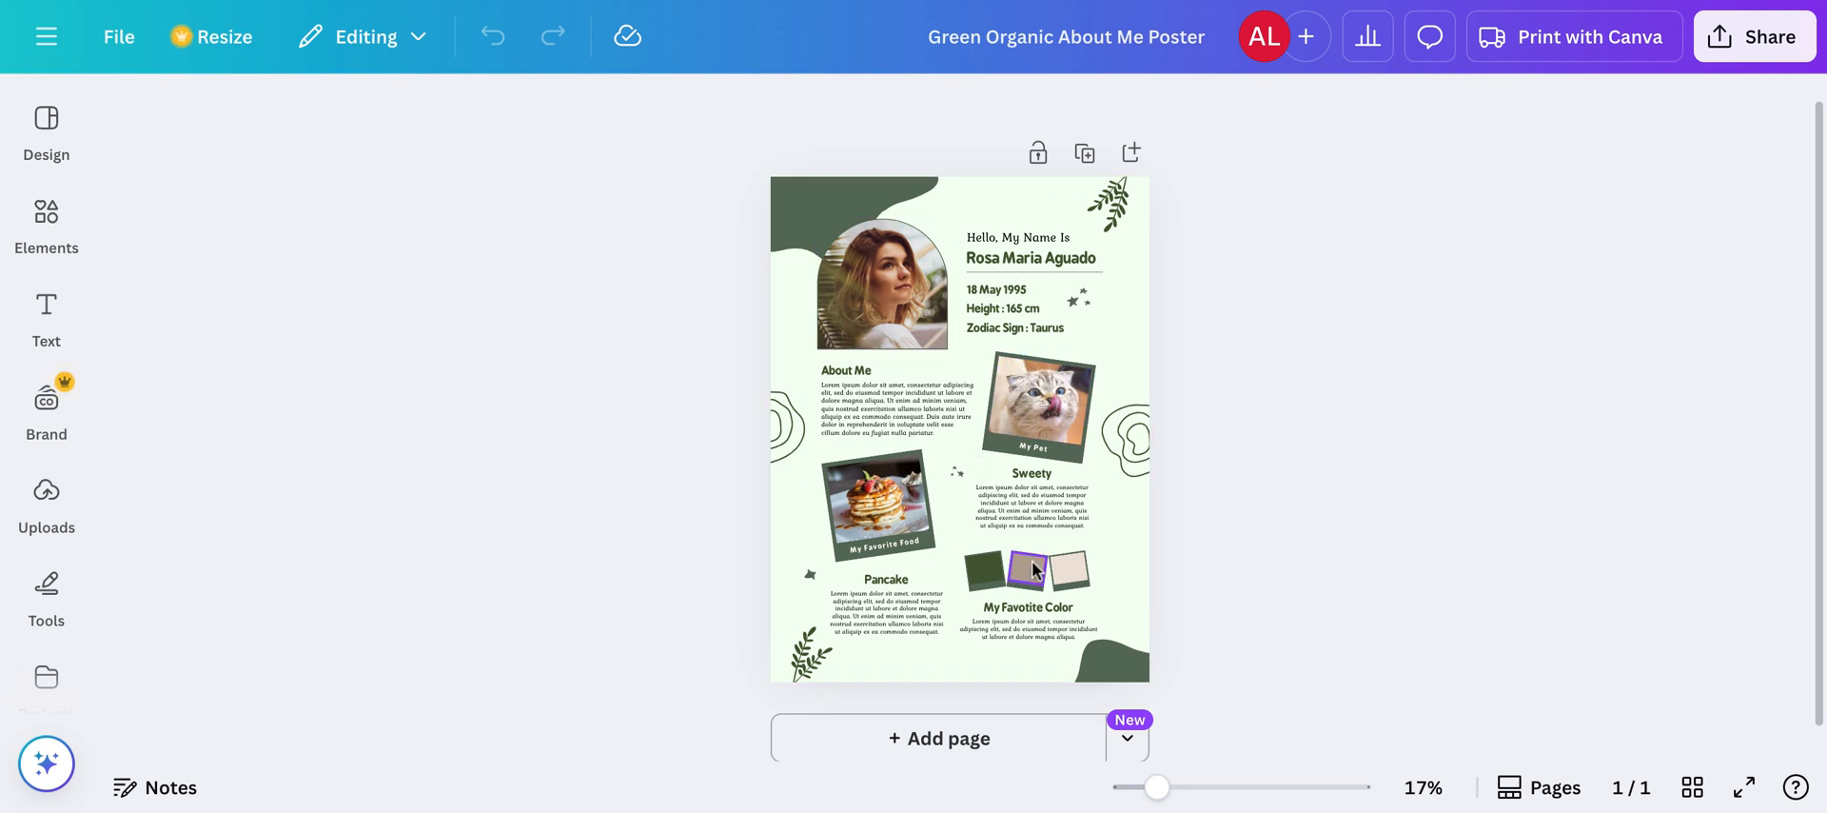
drag(1153, 795, 1236, 789)
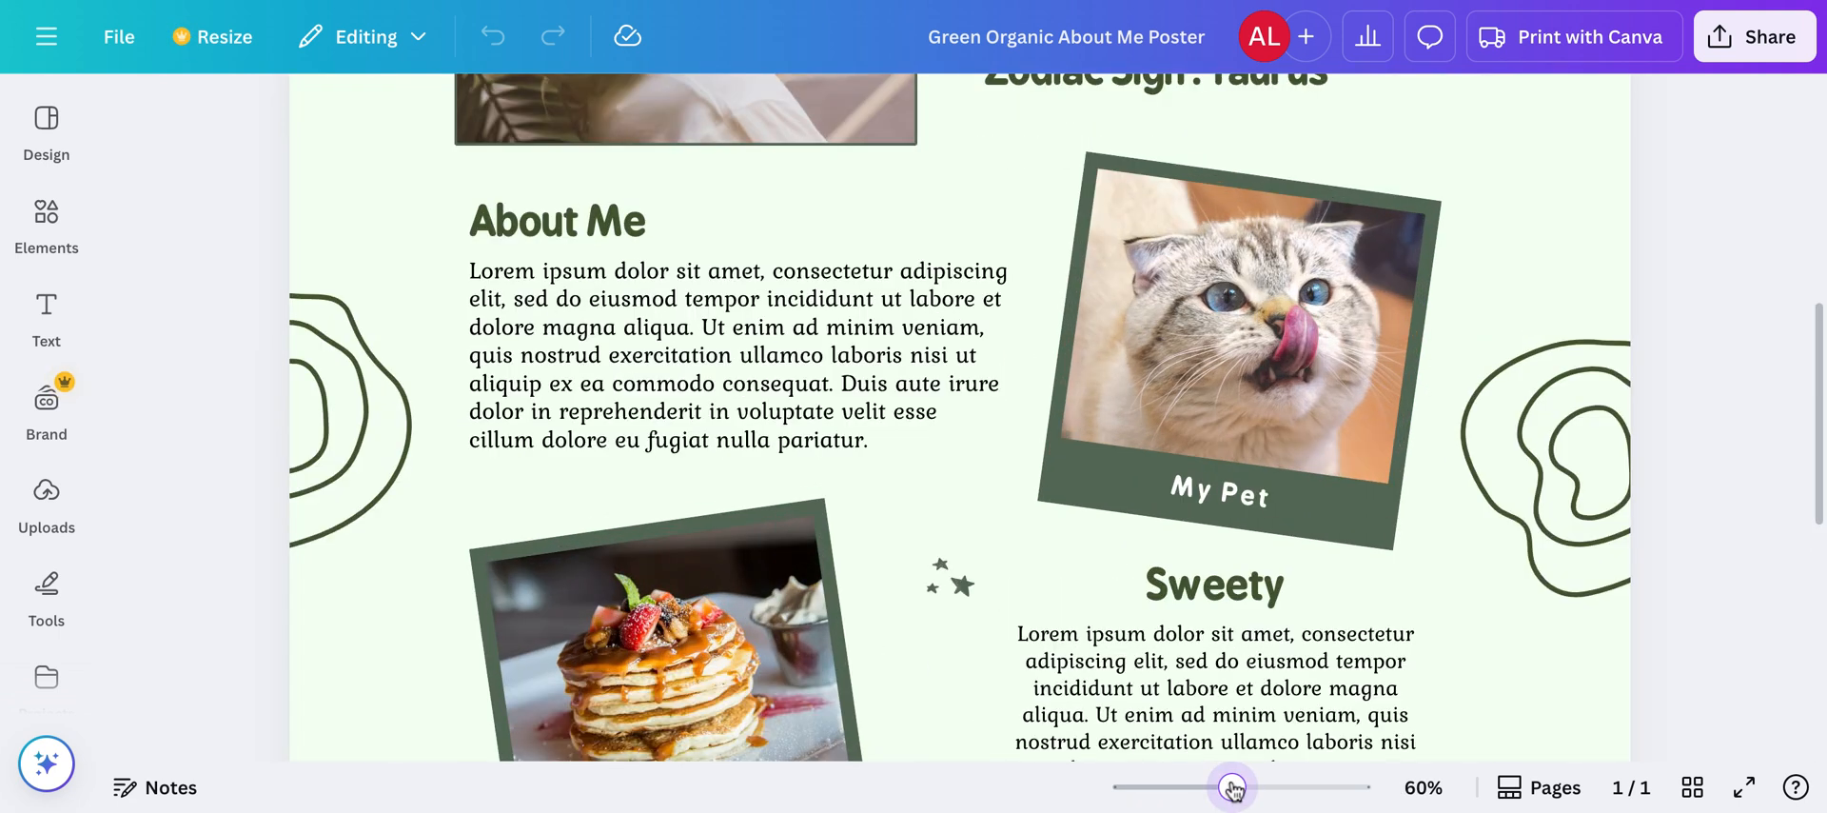
scroll(1263, 492, up, 1)
scroll(1264, 492, up, 2)
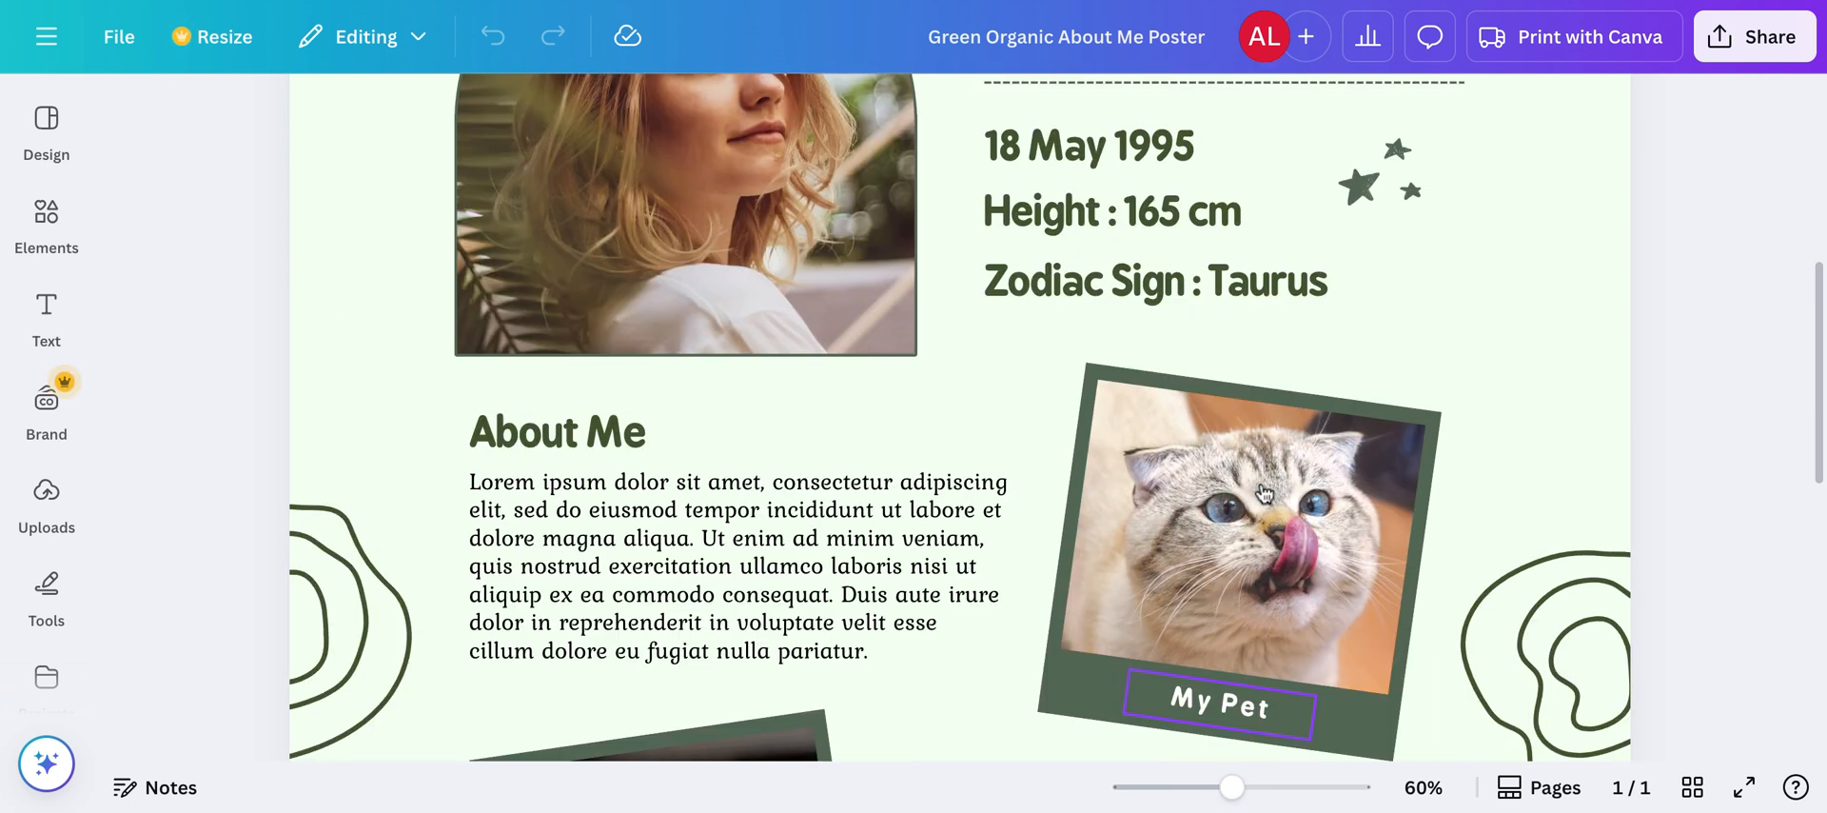
scroll(1263, 492, up, 4)
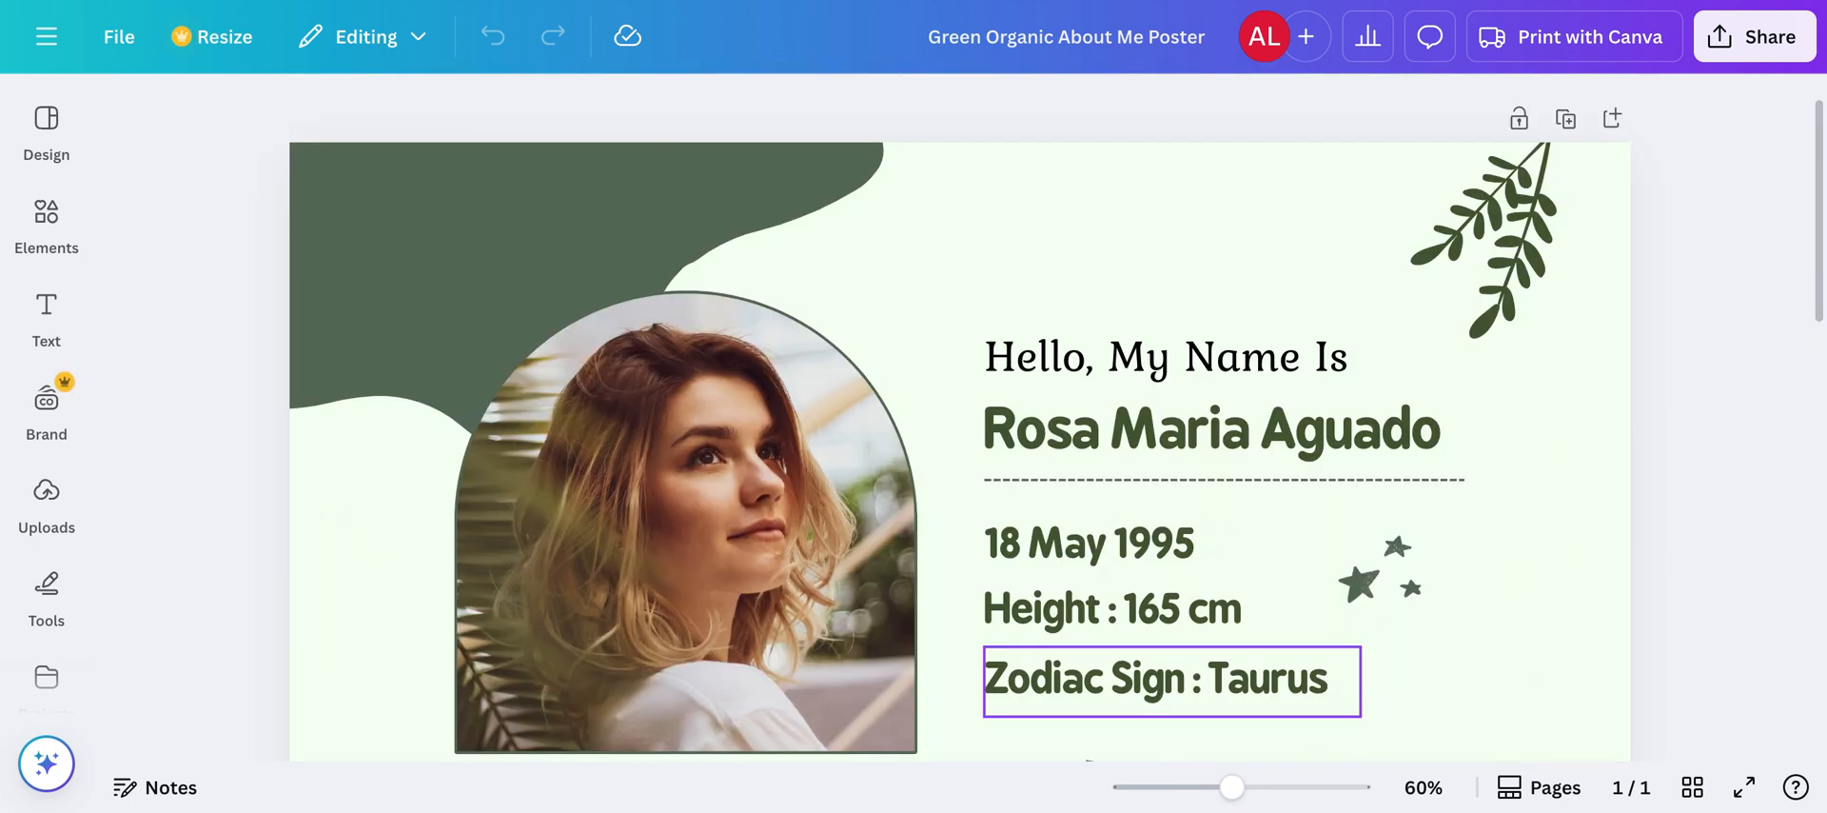
scroll(960, 416, down, 2)
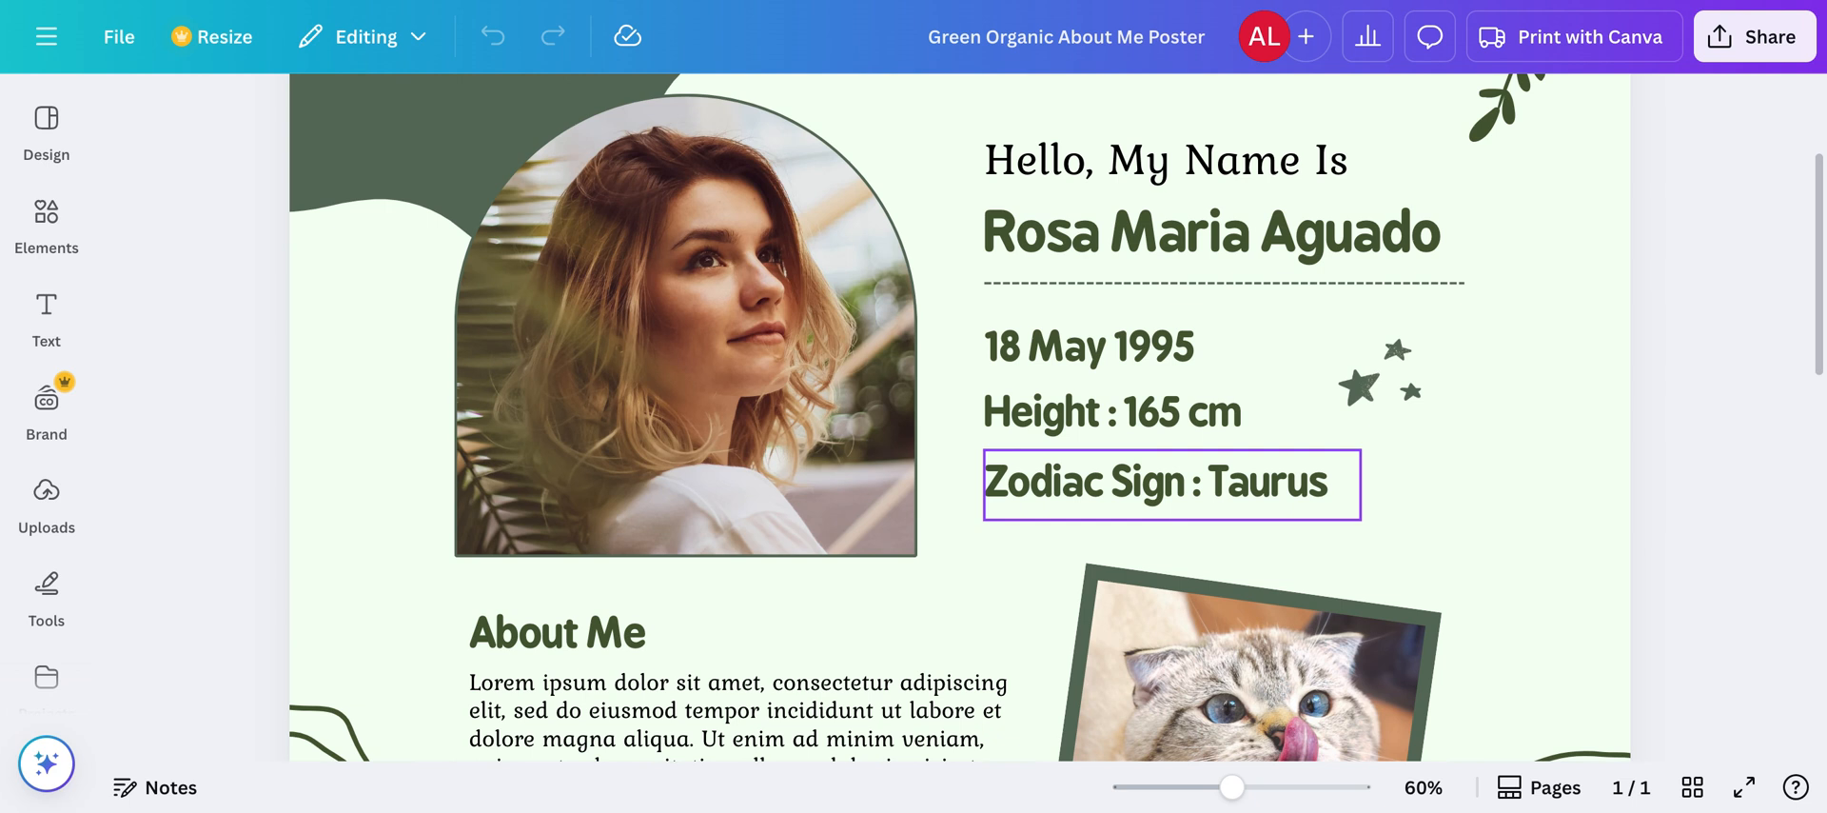
scroll(1214, 158, down, 1)
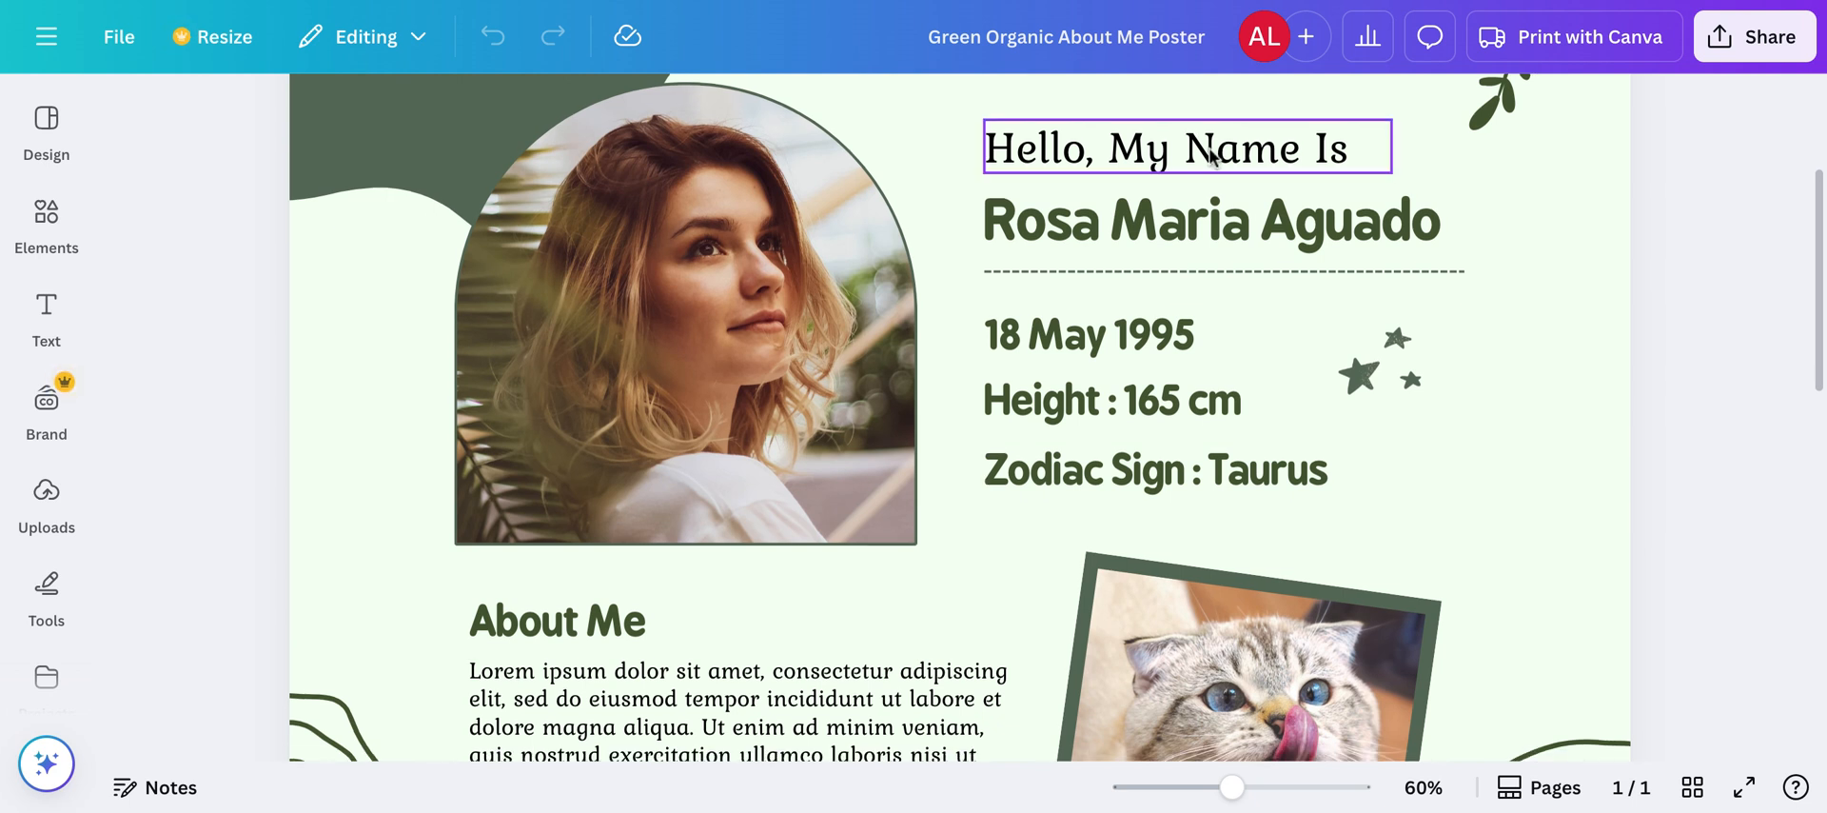
click(1213, 158)
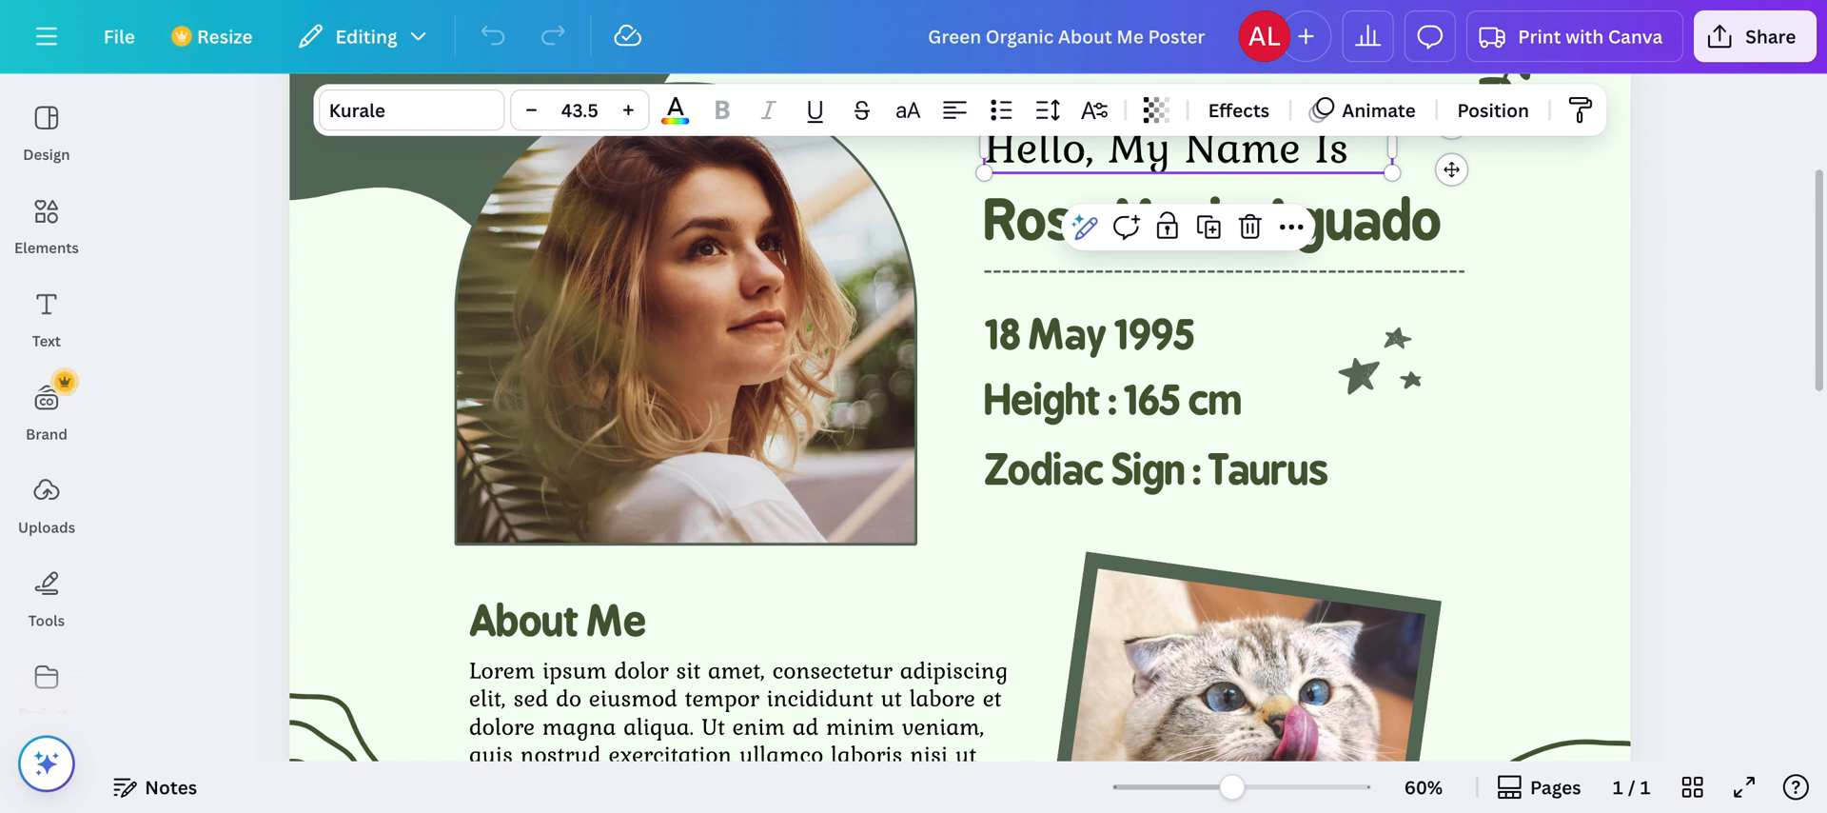
double_click(1058, 145)
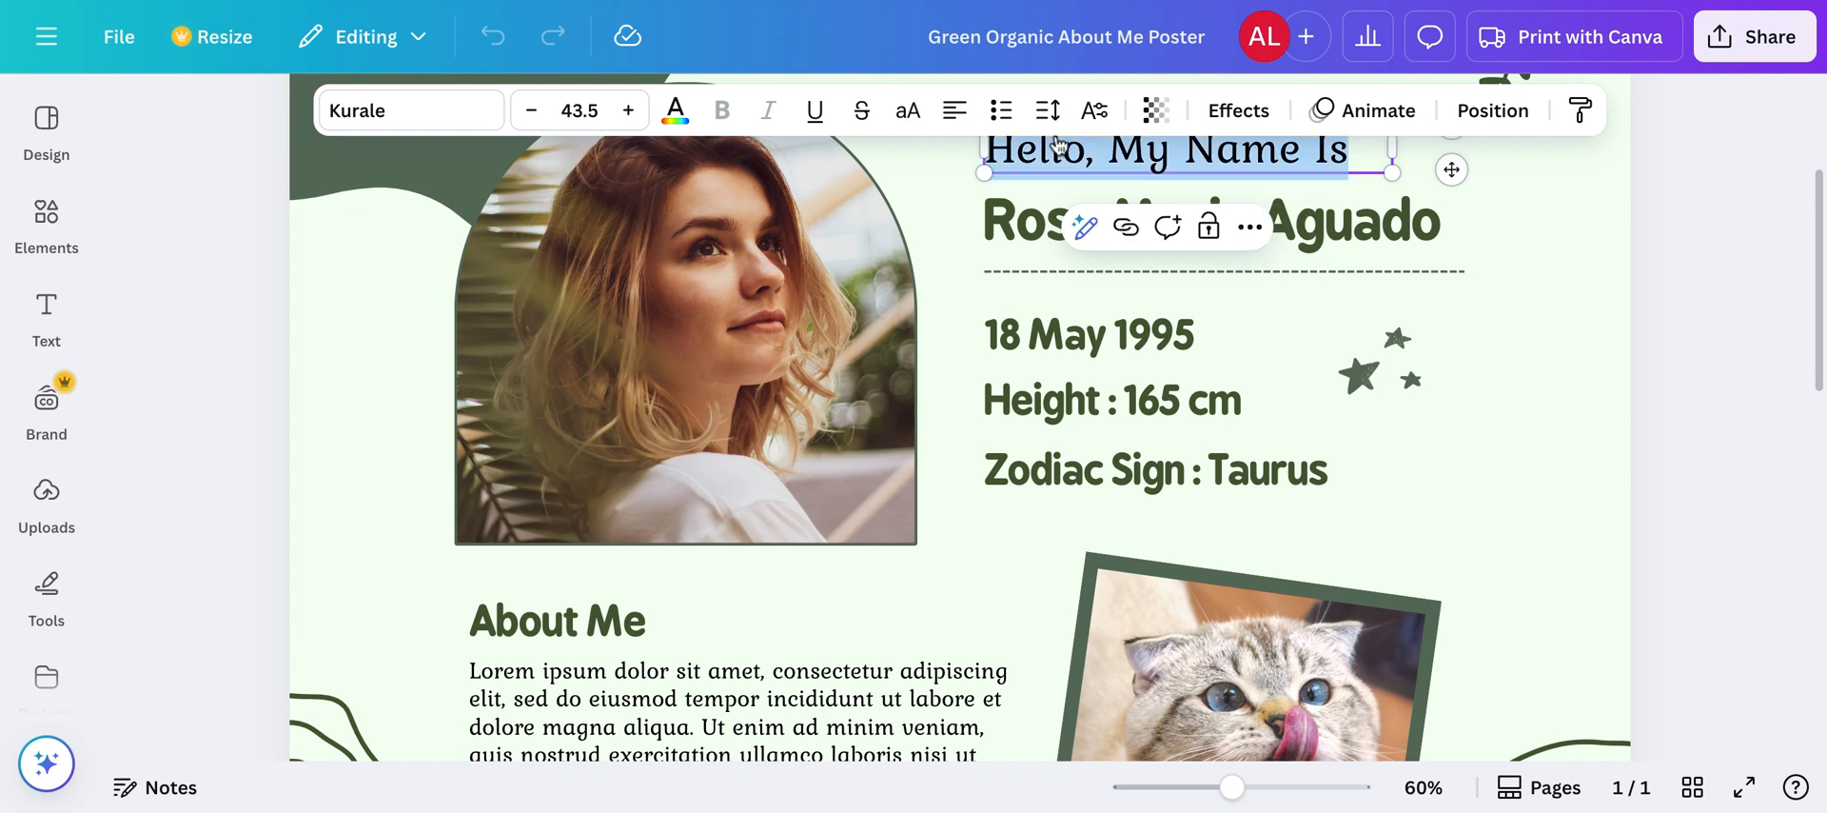
click(461, 125)
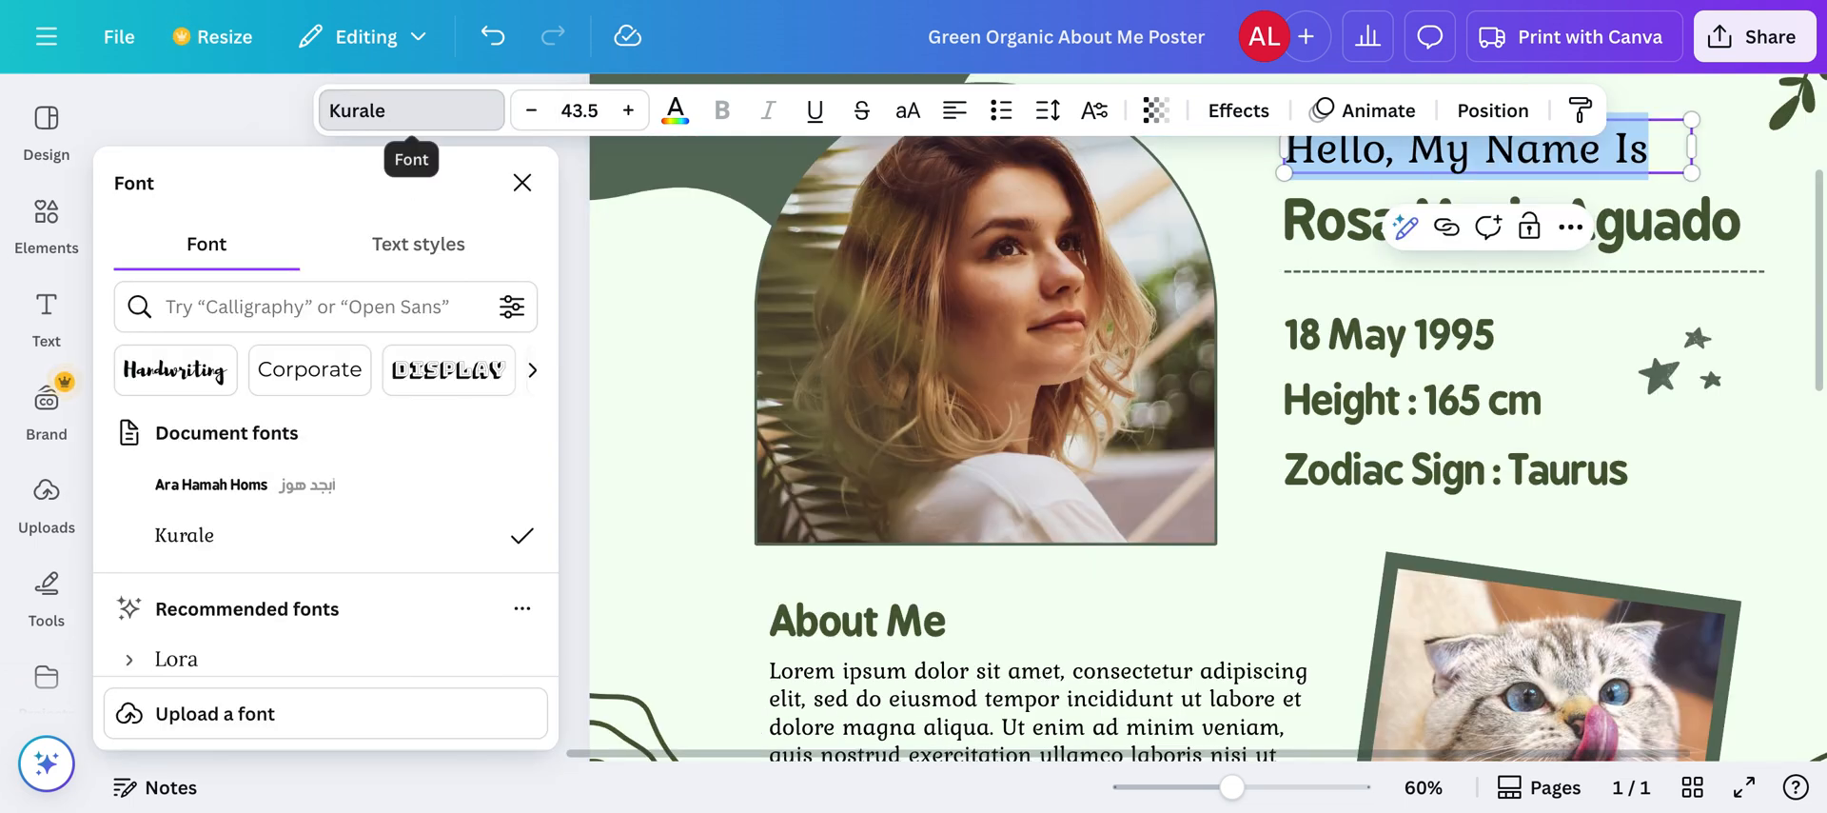
scroll(397, 445, down, 3)
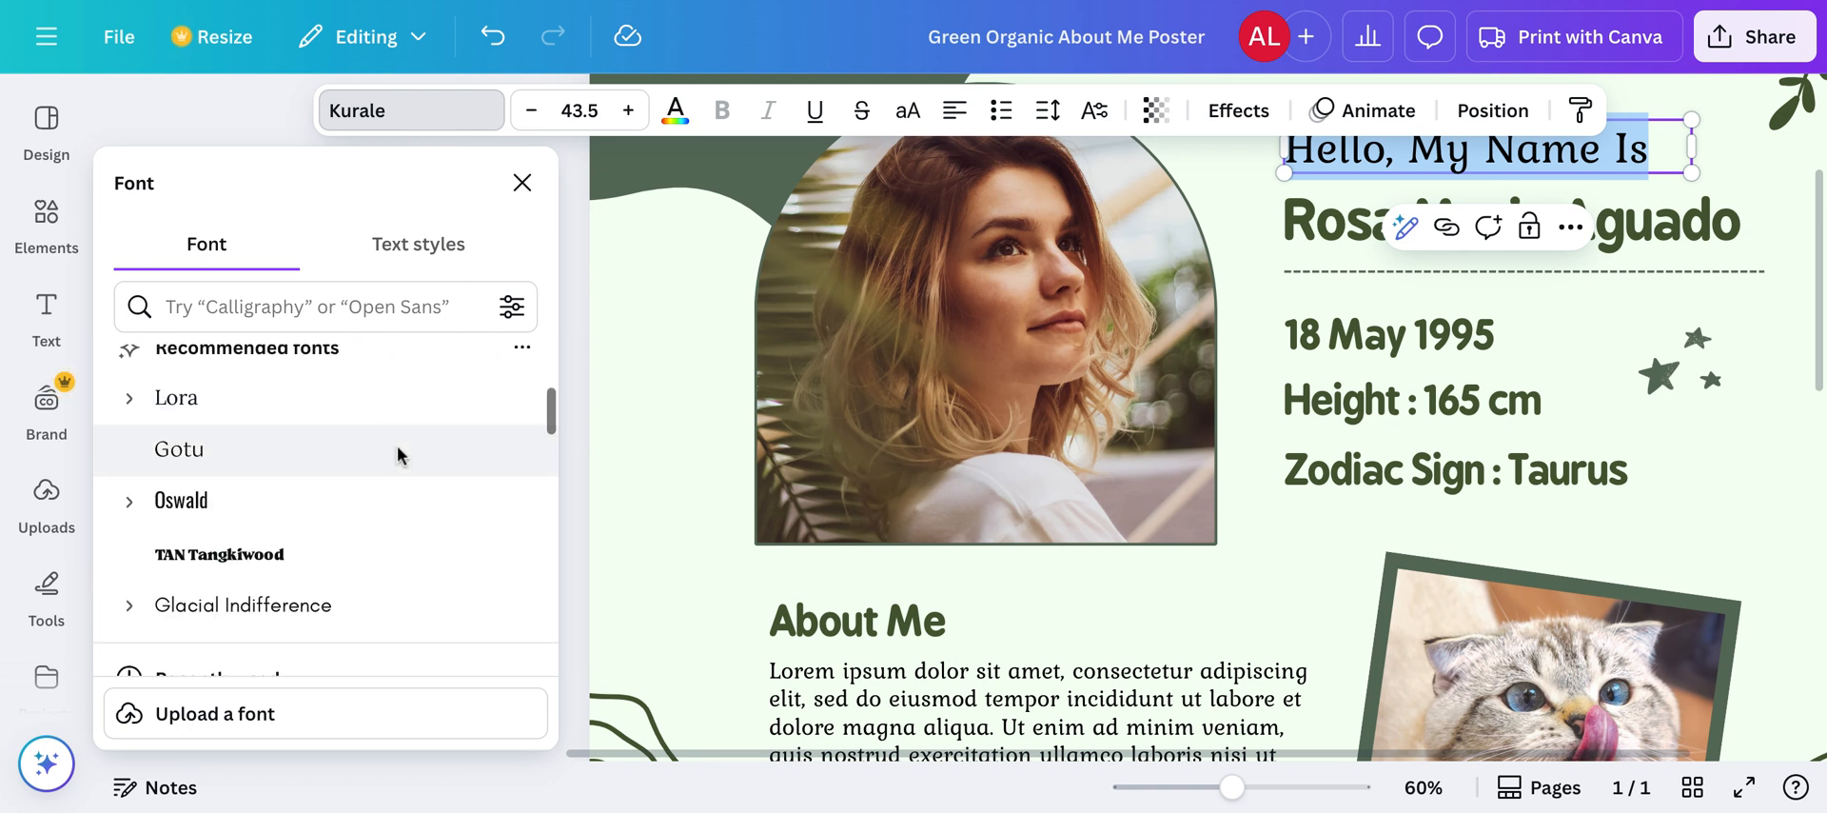
scroll(324, 445, down, 1)
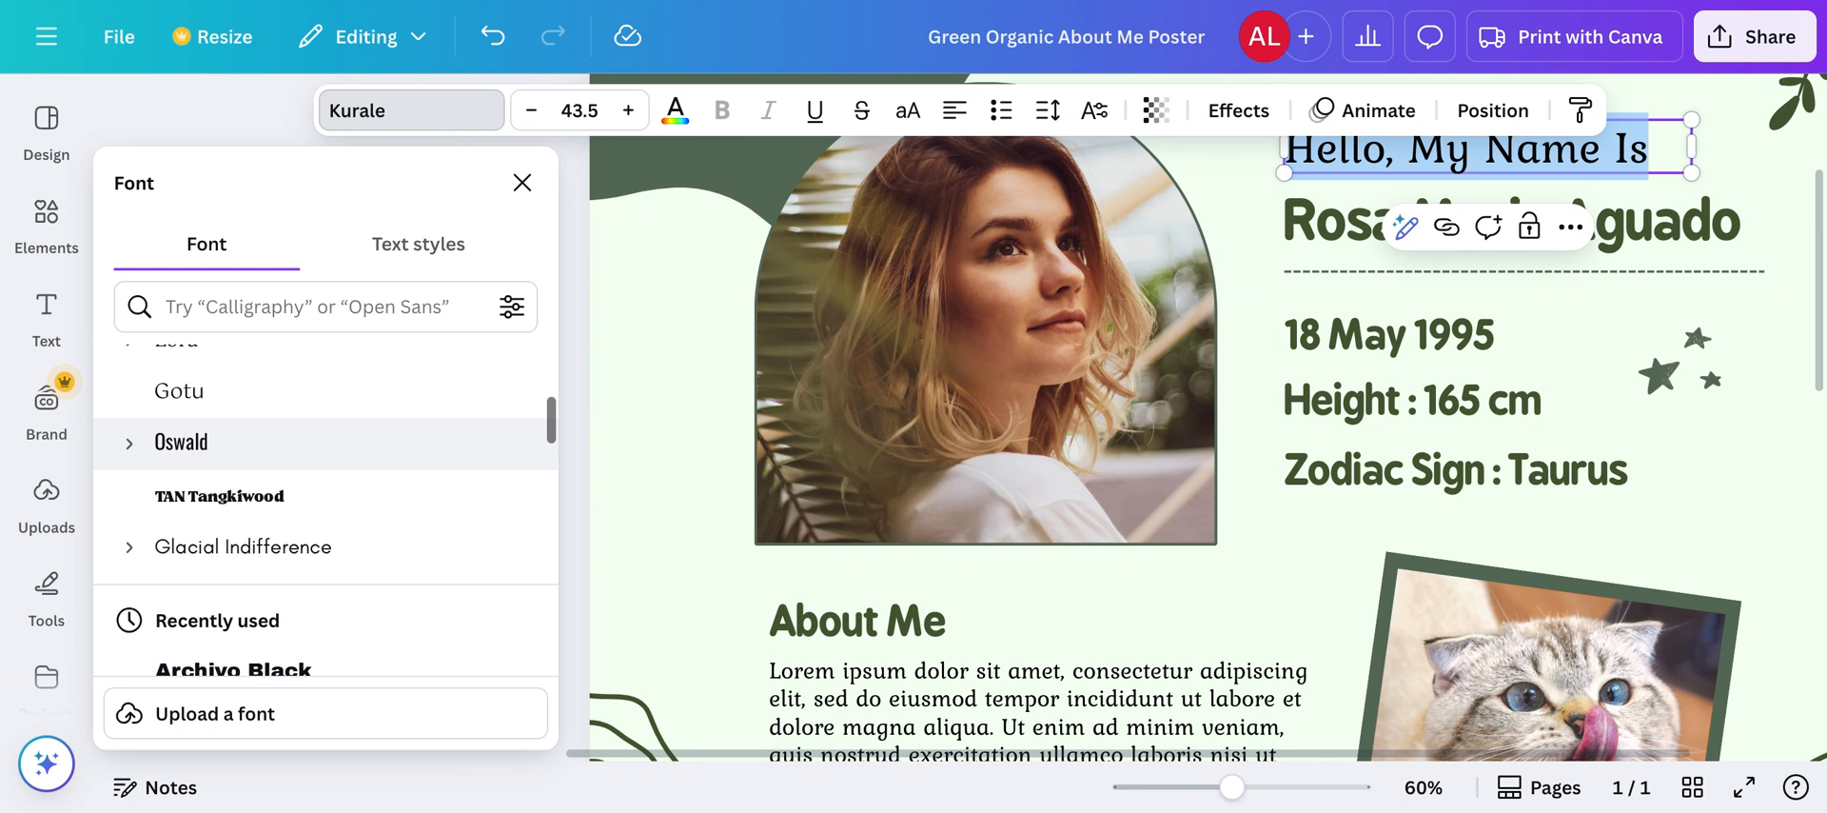
click(371, 501)
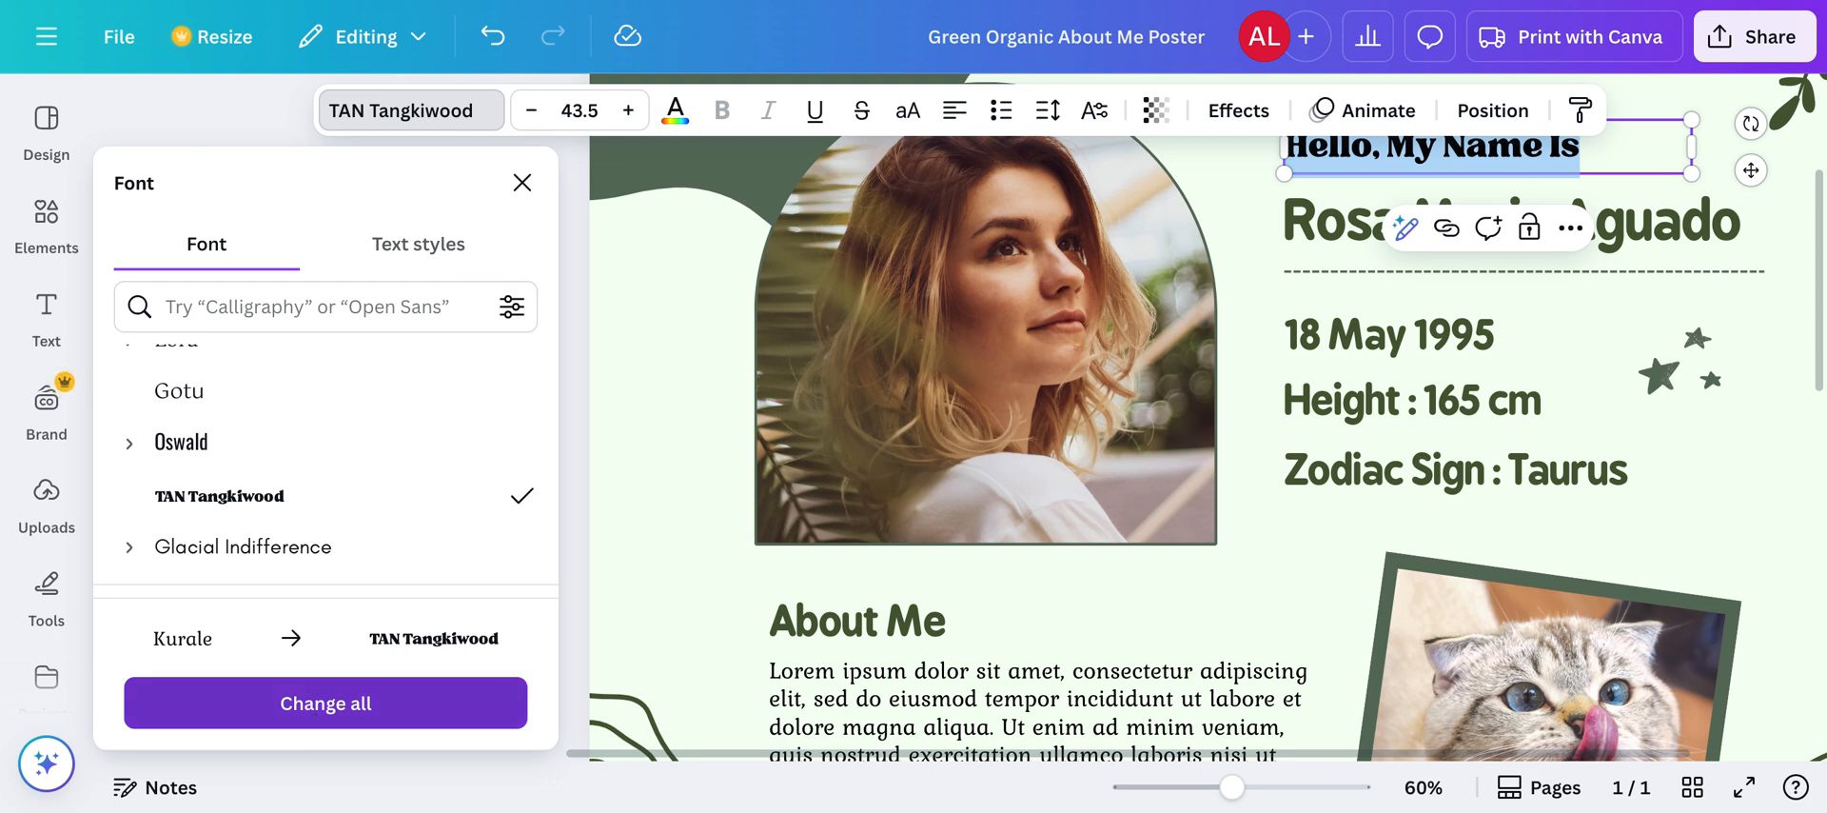
click(316, 720)
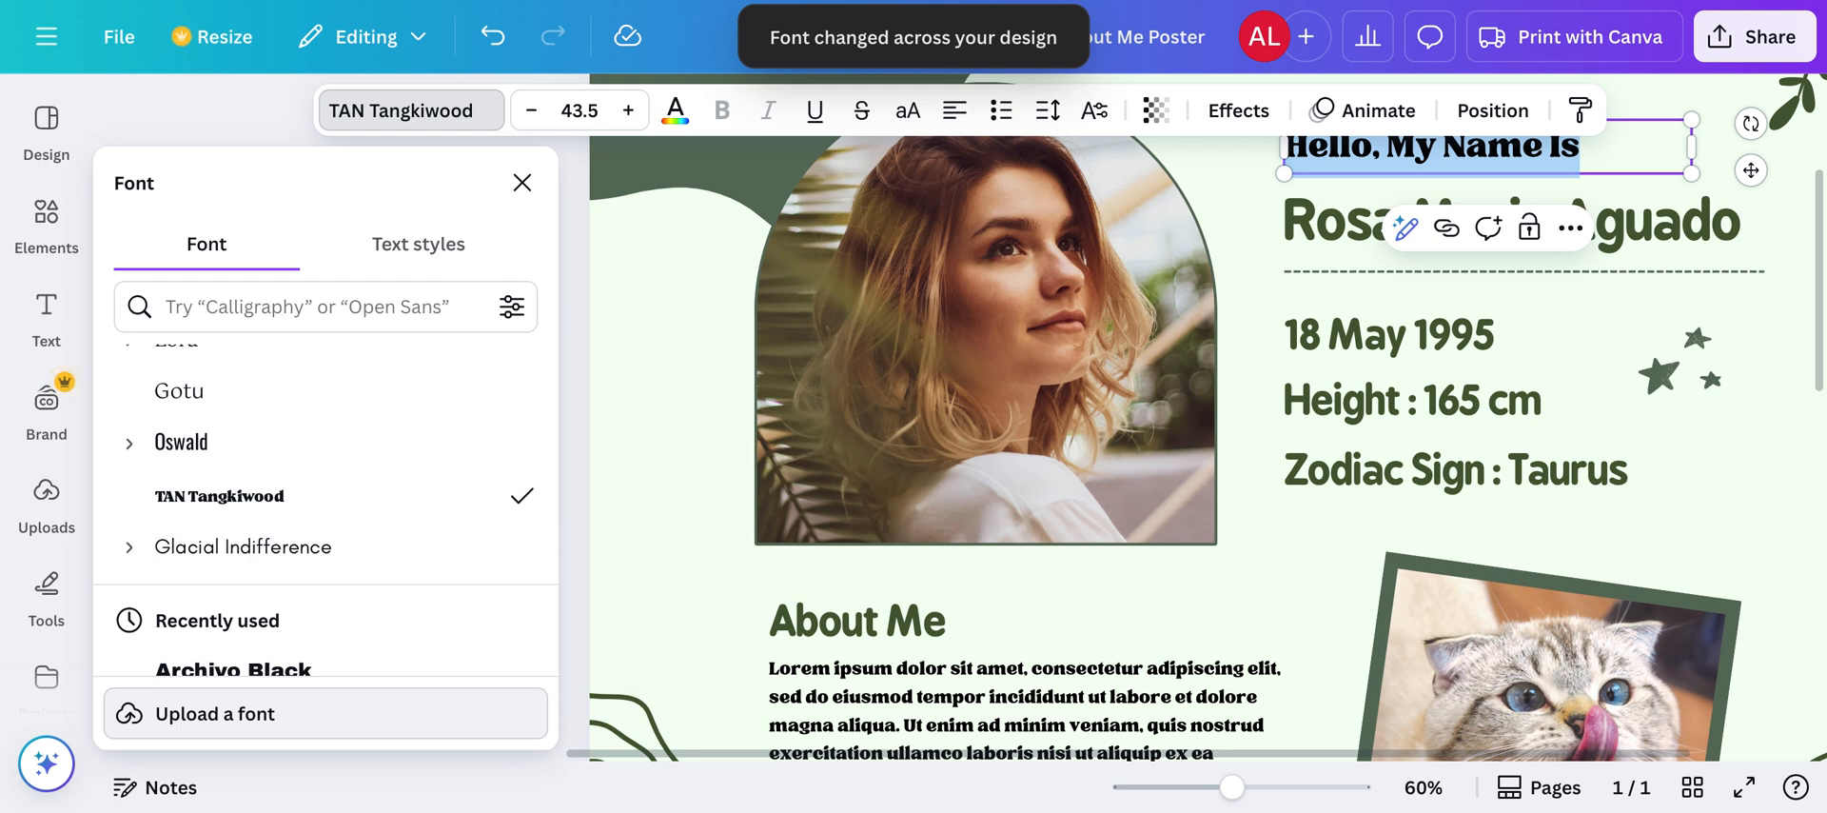
click(521, 179)
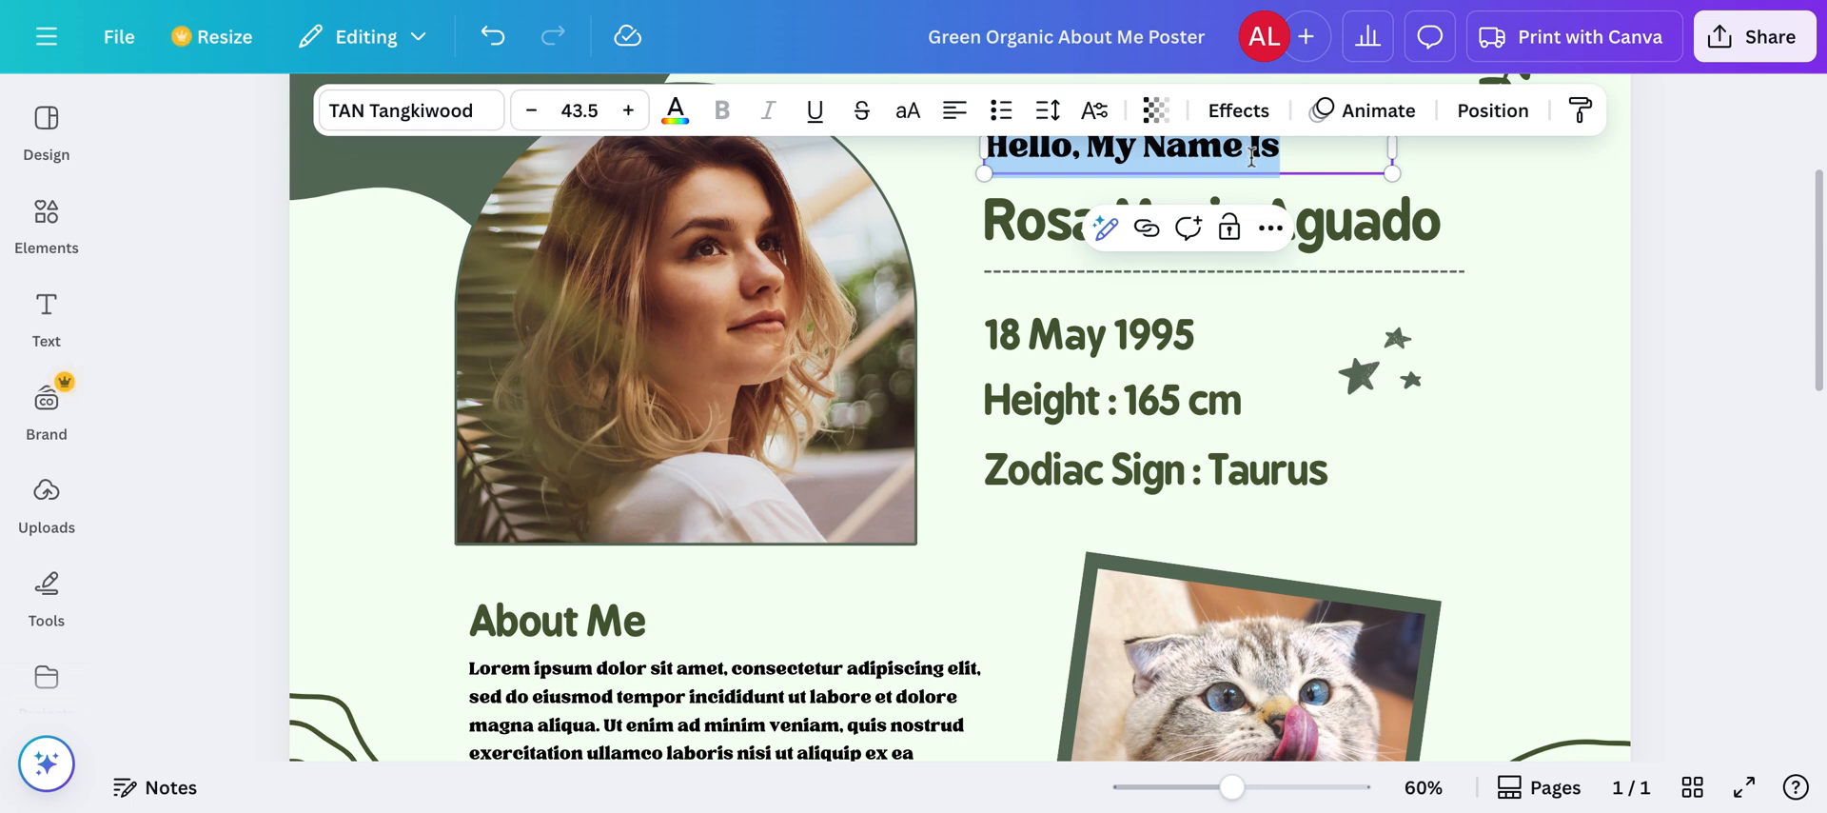
Recolor the "Hello, My Name Is" line with the dark reddish brown from the portrait's photo colors and apply it to all black text.
click(677, 112)
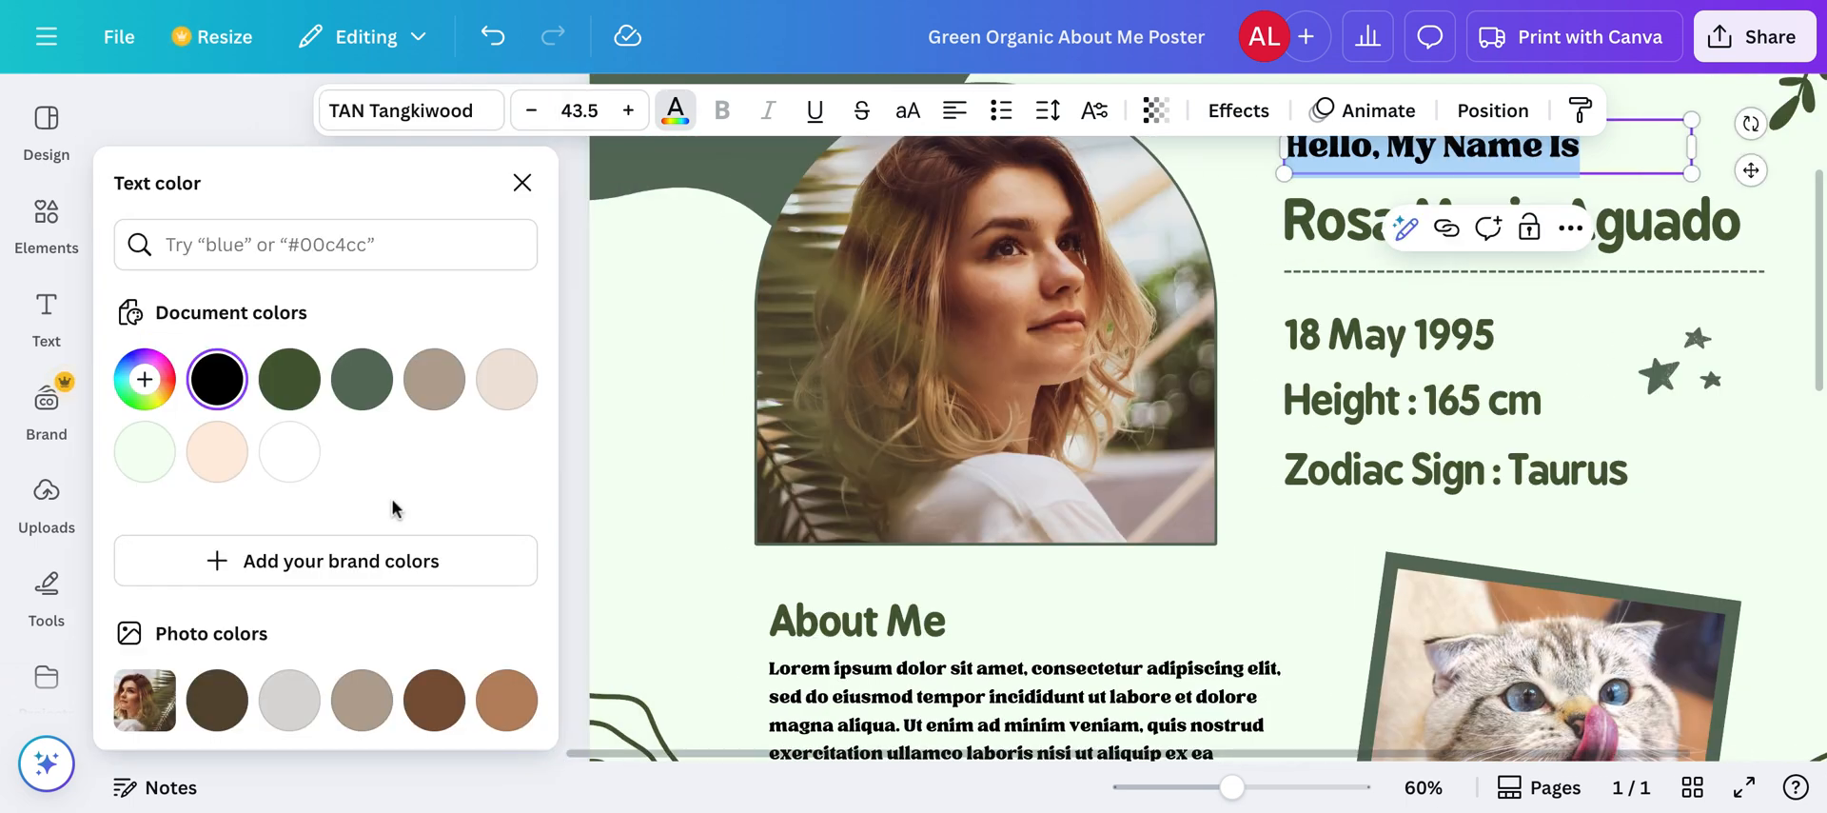
scroll(393, 507, down, 3)
click(438, 500)
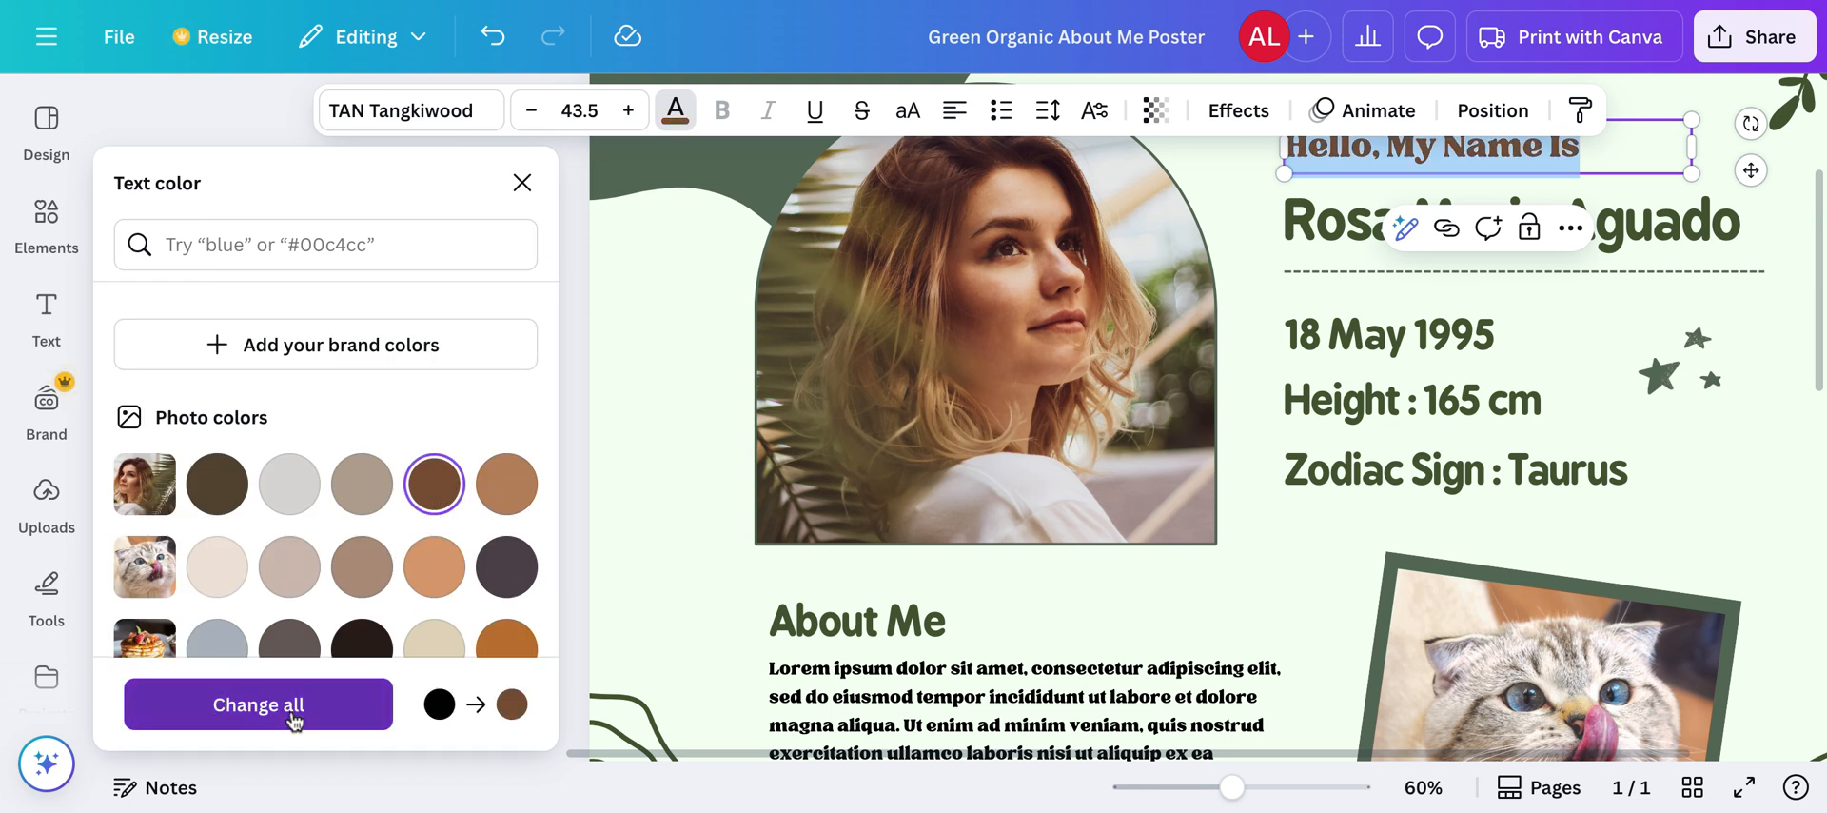
click(295, 715)
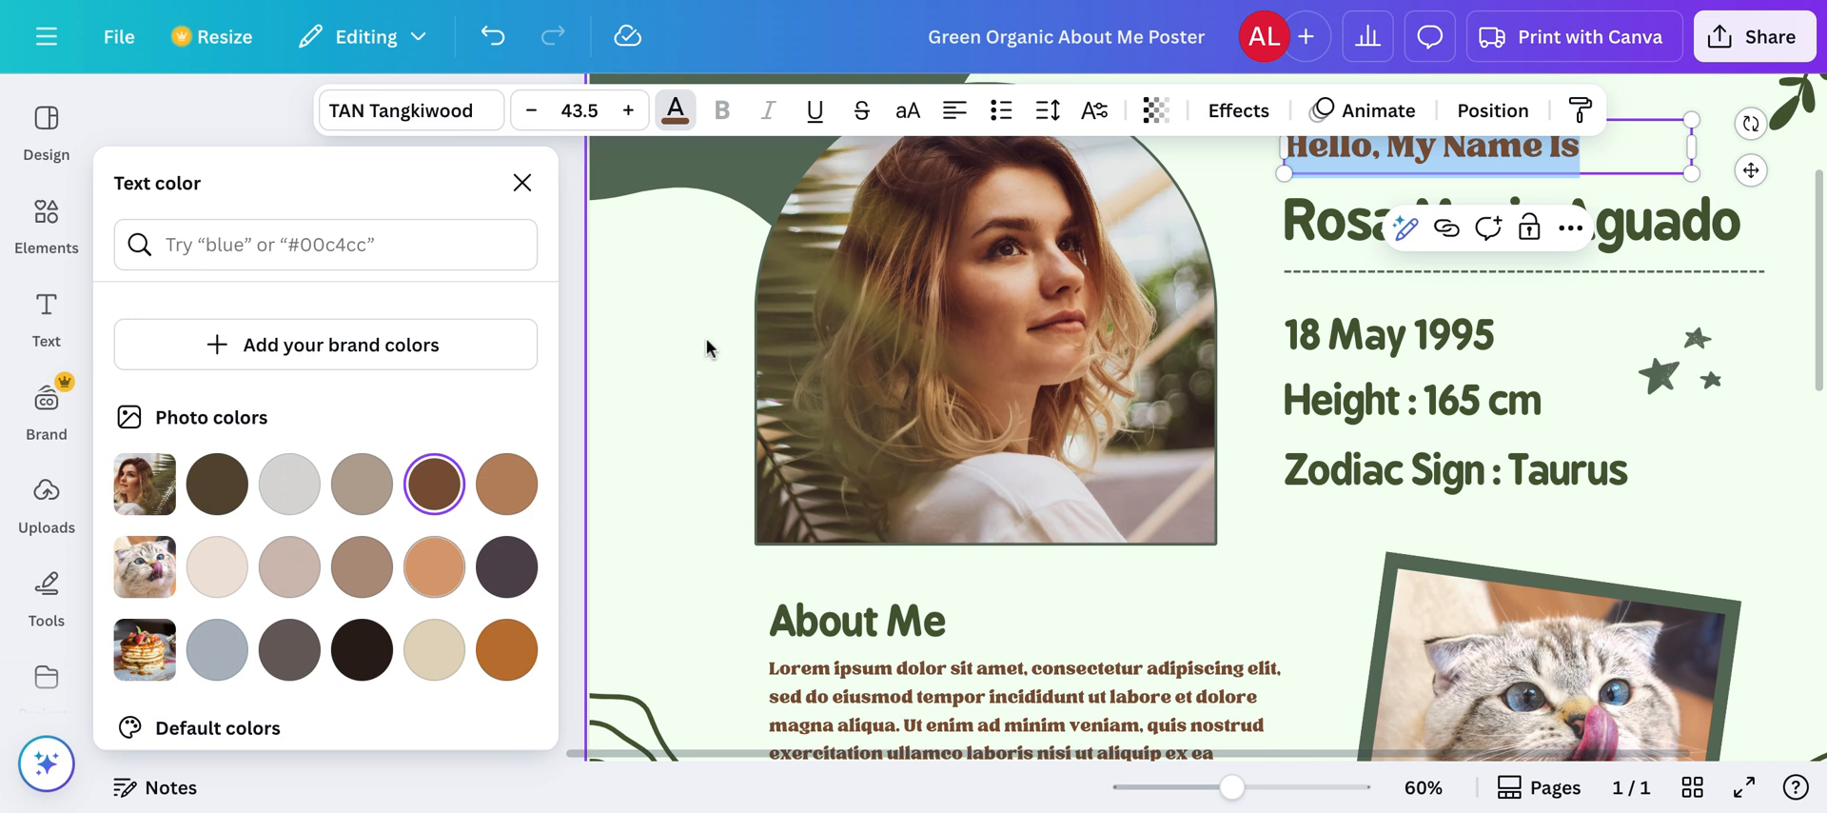
click(522, 183)
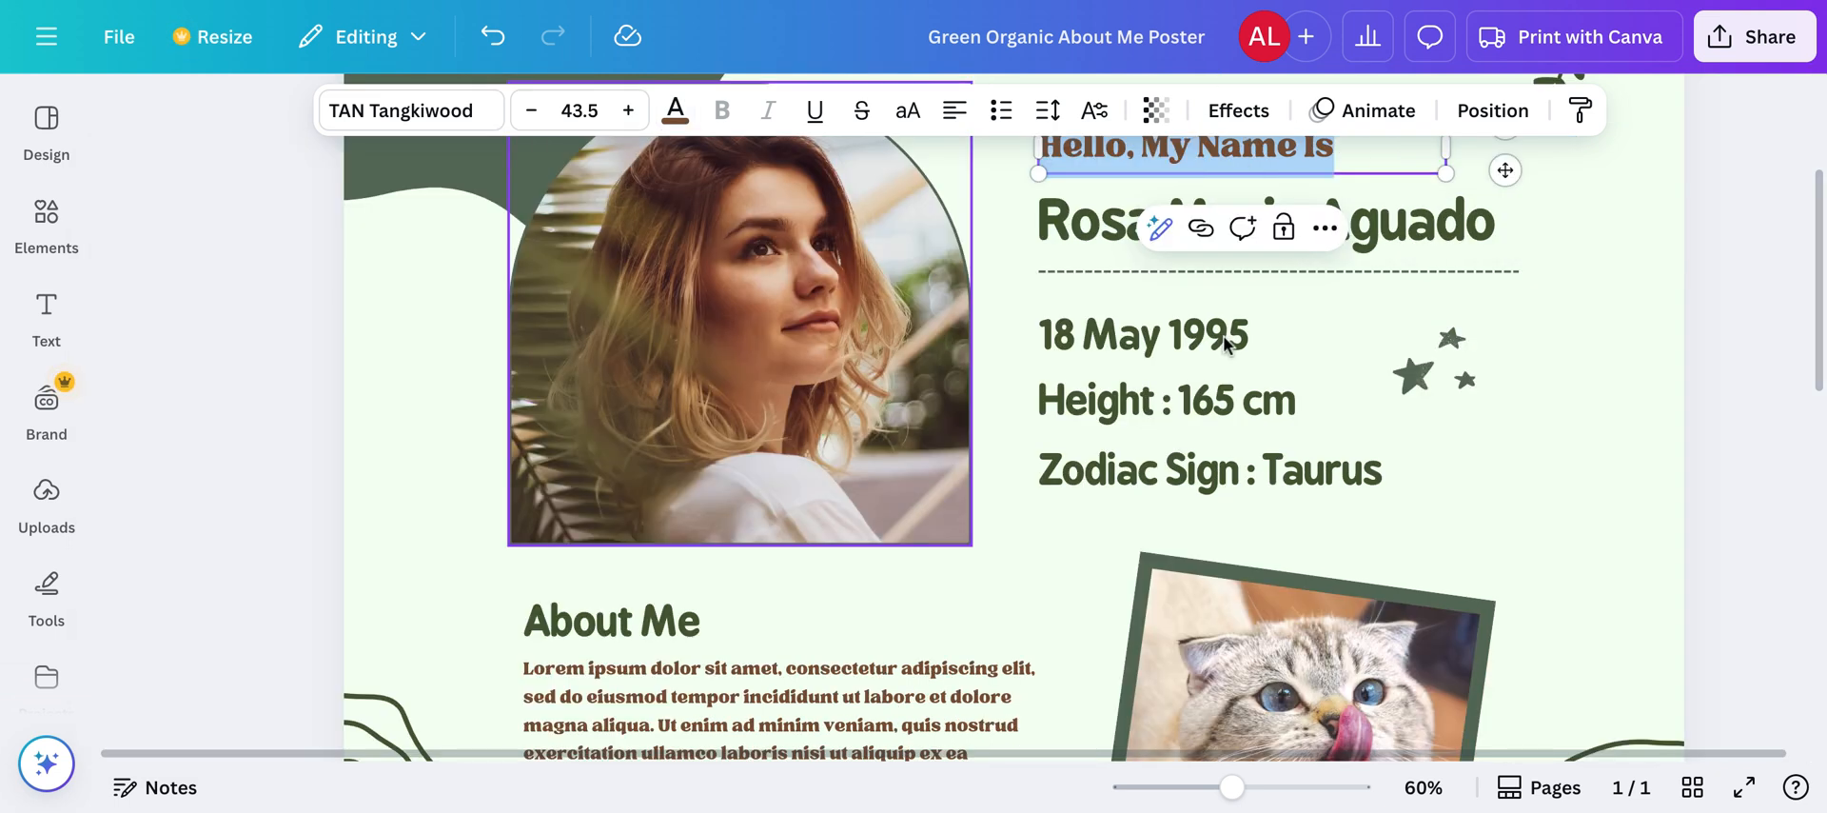
Delete the green leaf branch graphic from the poster's upper right corner.
scroll(1180, 286, up, 3)
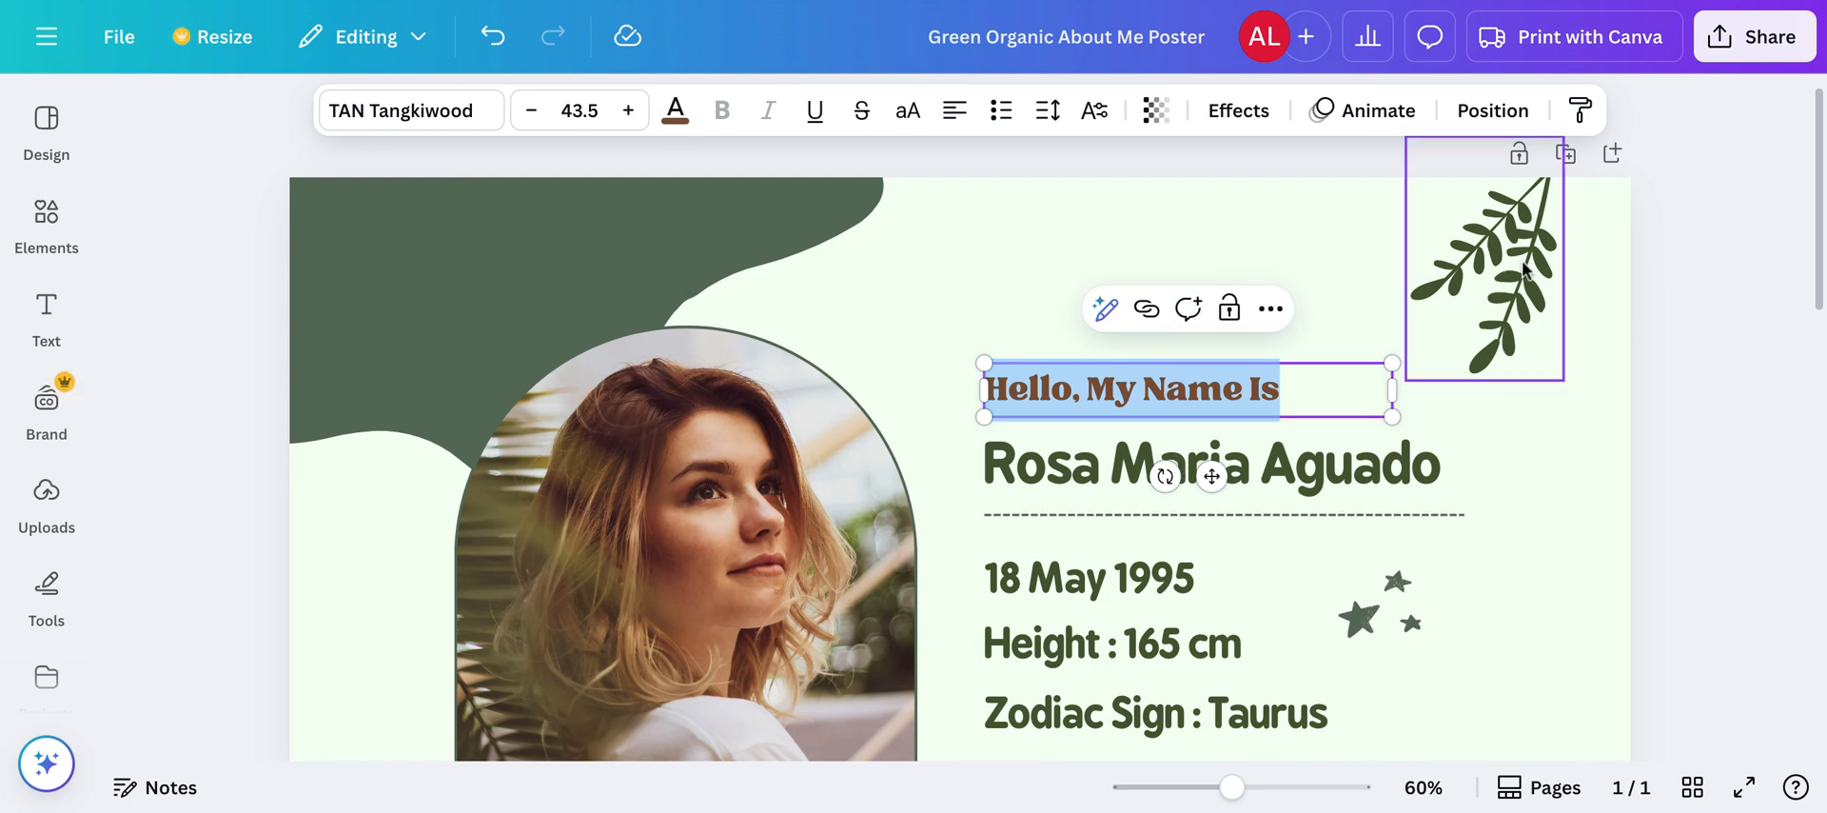
click(1492, 277)
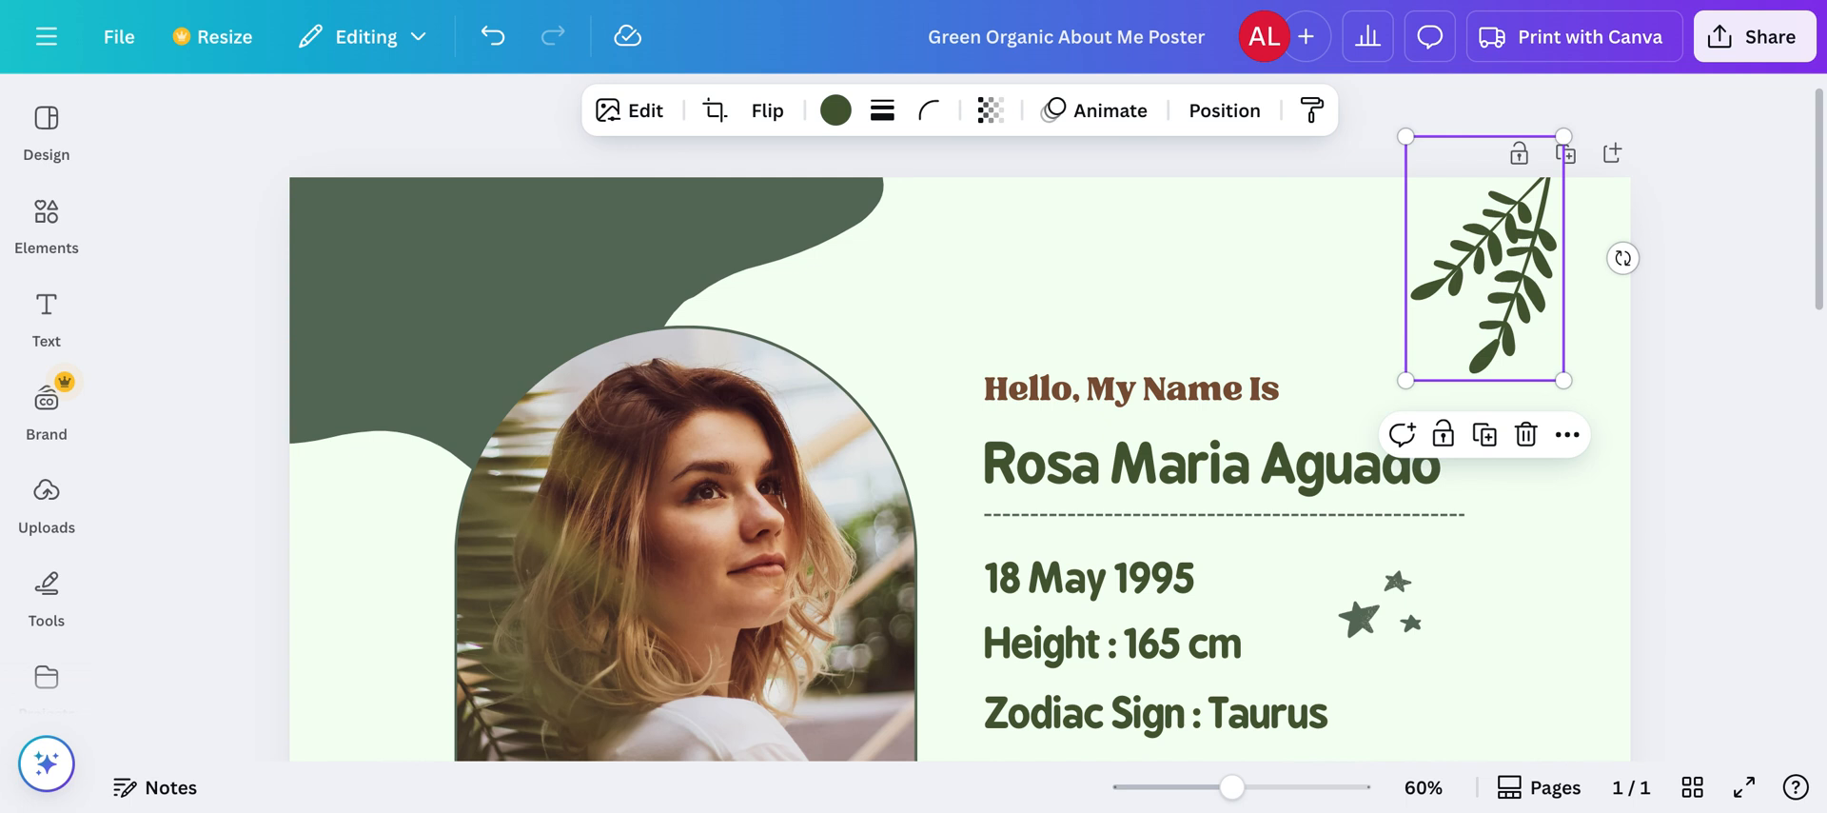
click(1526, 434)
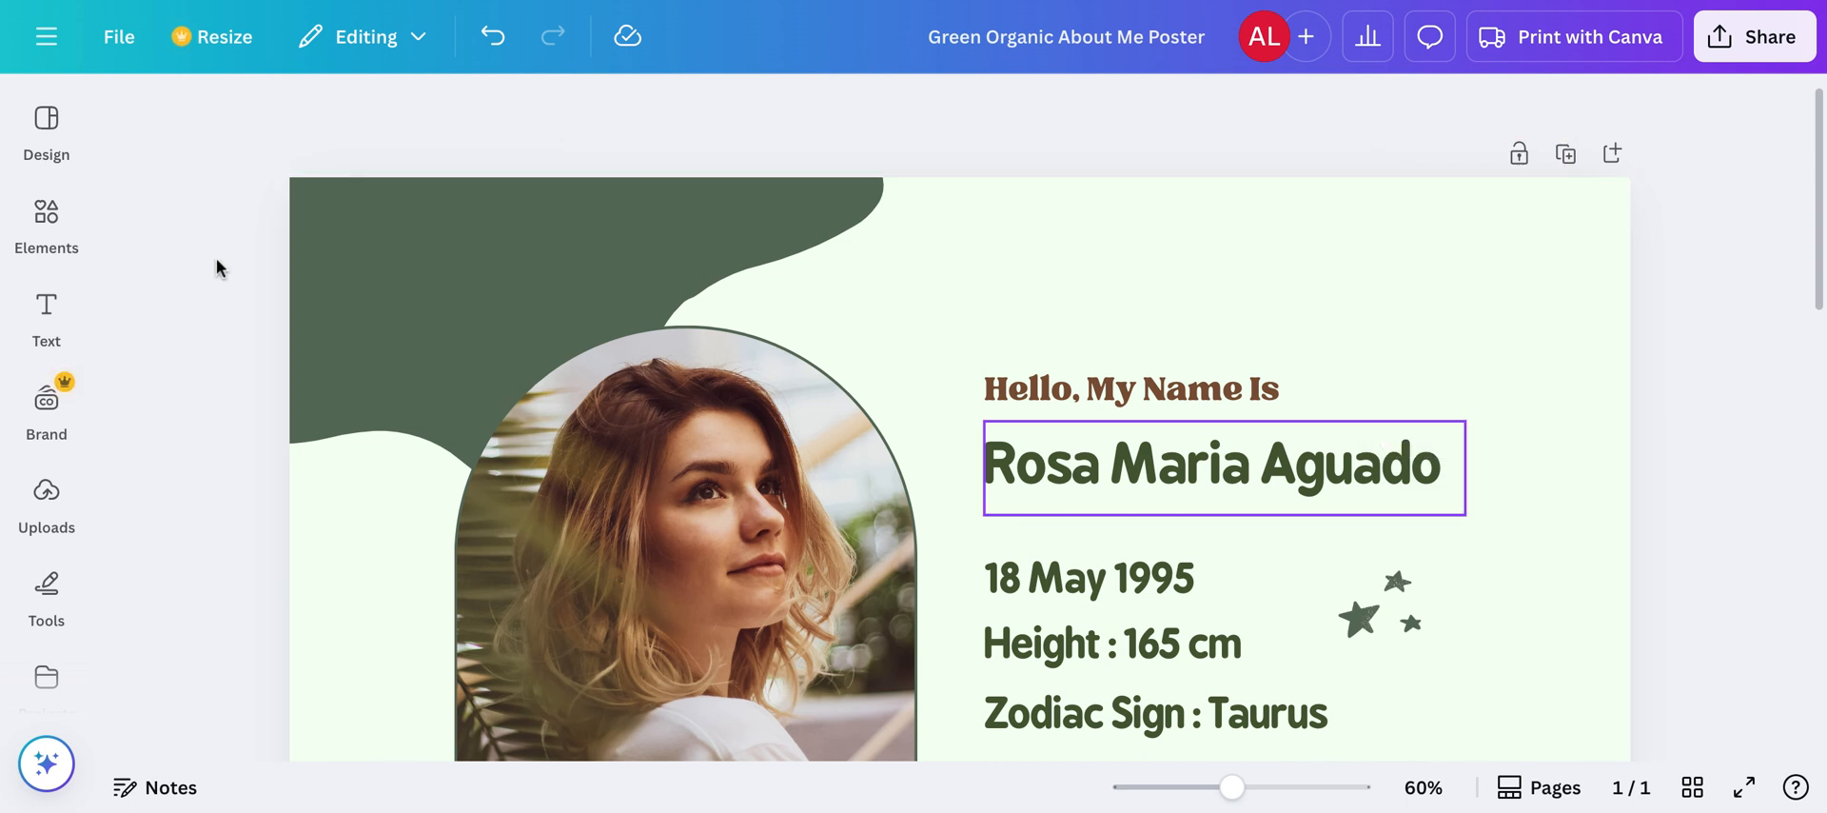
Search the elements for "flowers" and add the white flower graphic with the yellow center to the poster.
click(52, 224)
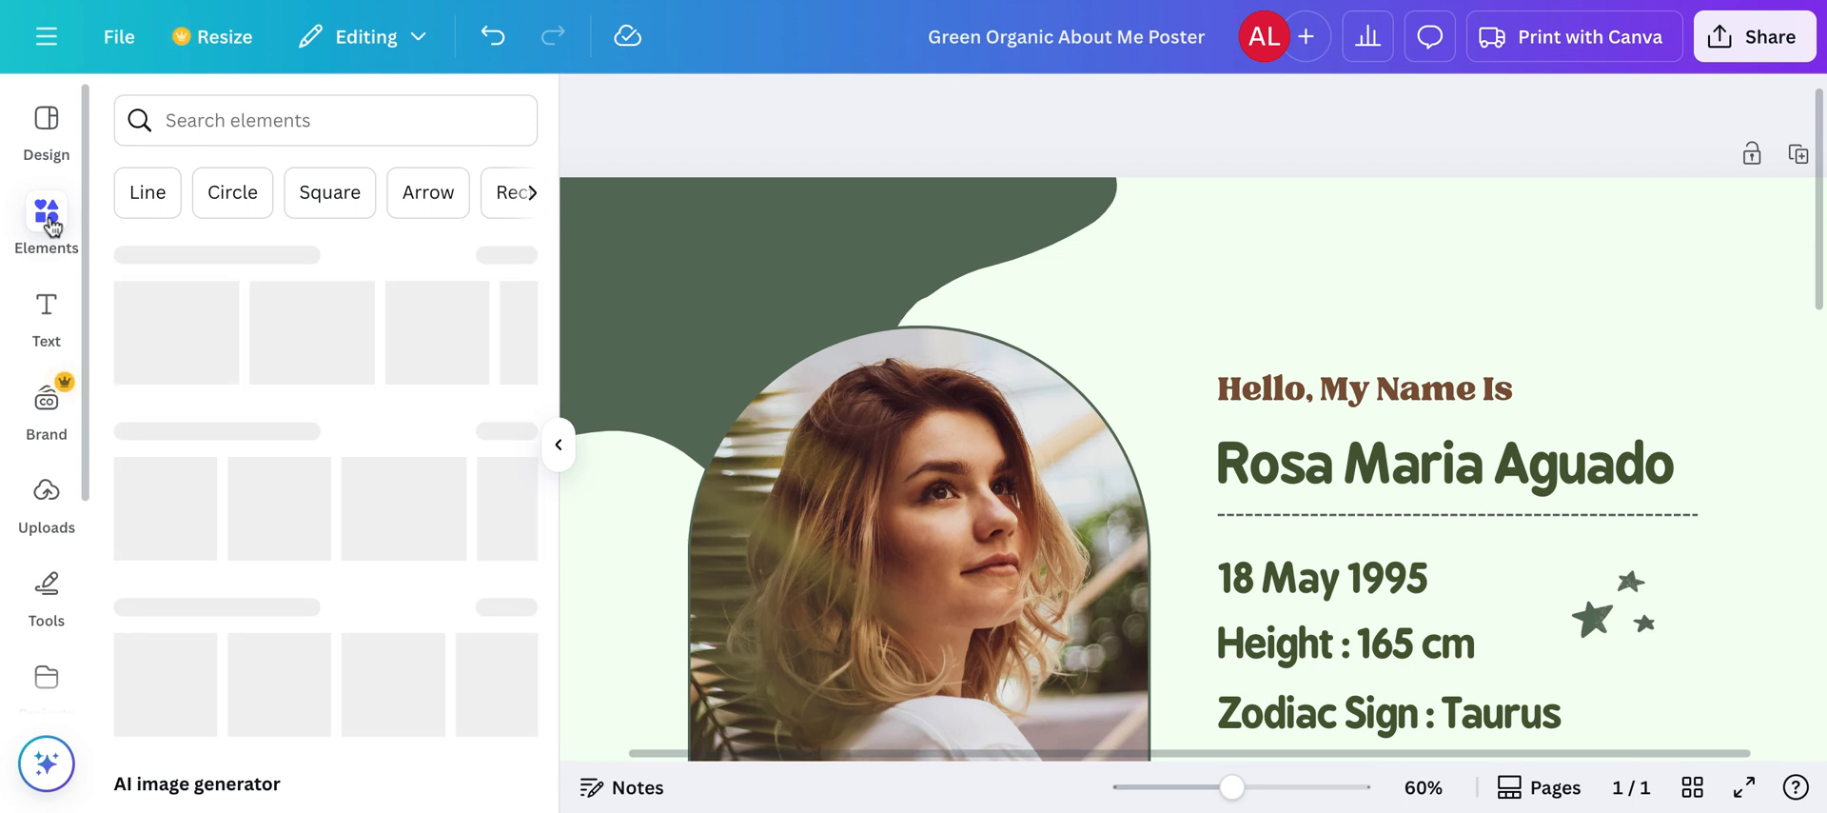
click(261, 125)
text(flowers)
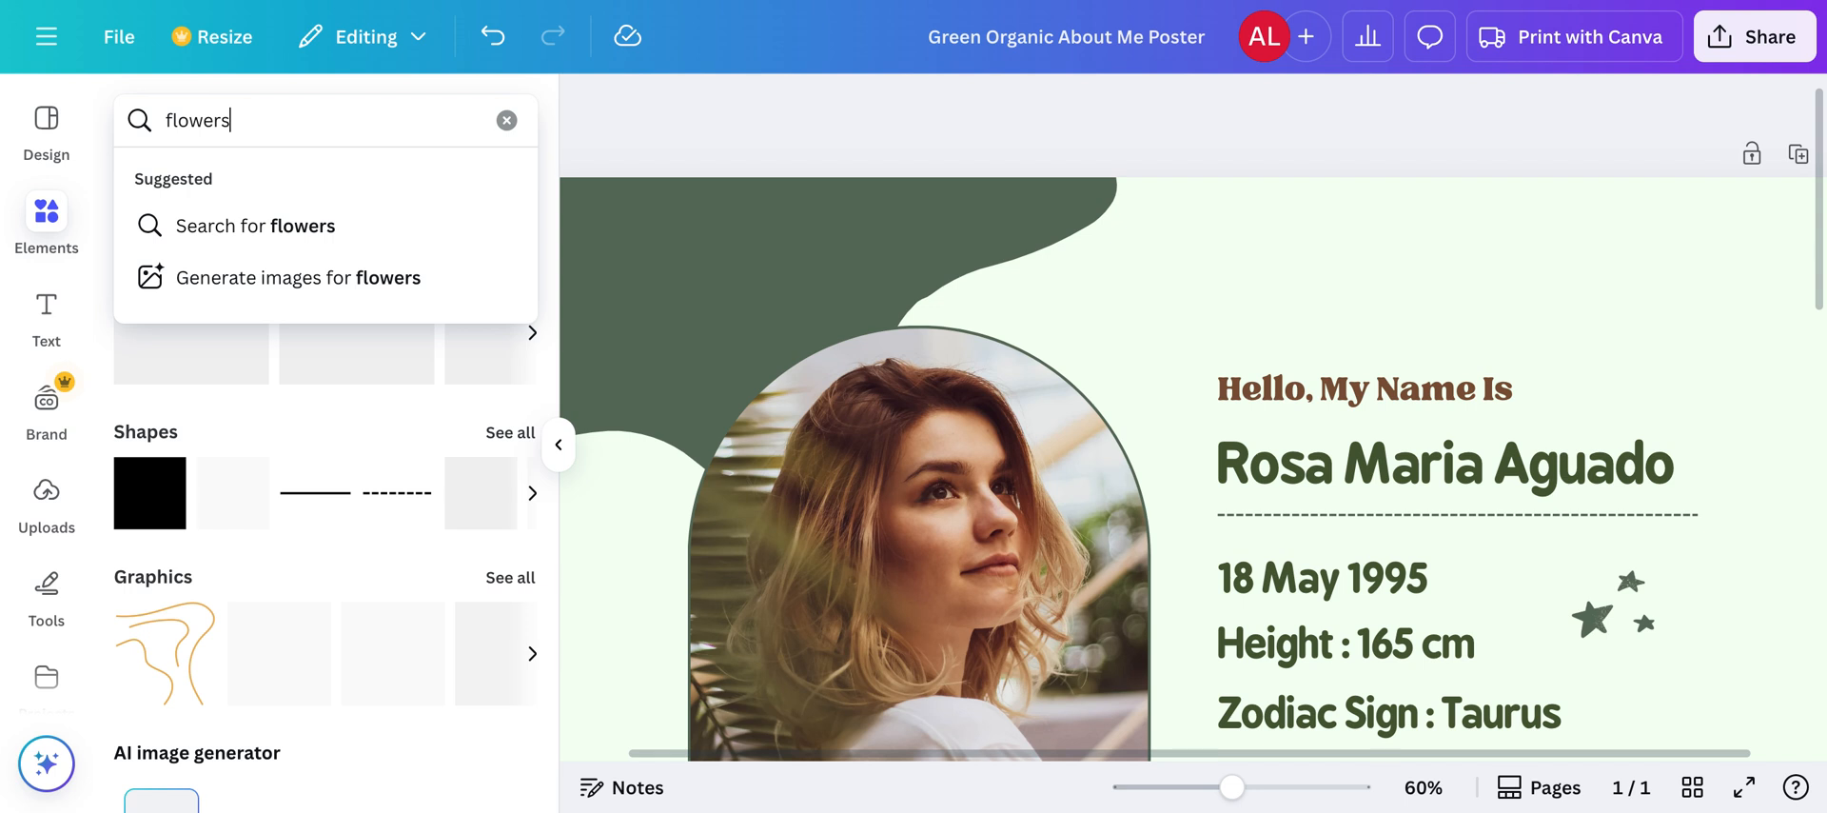
key(Return)
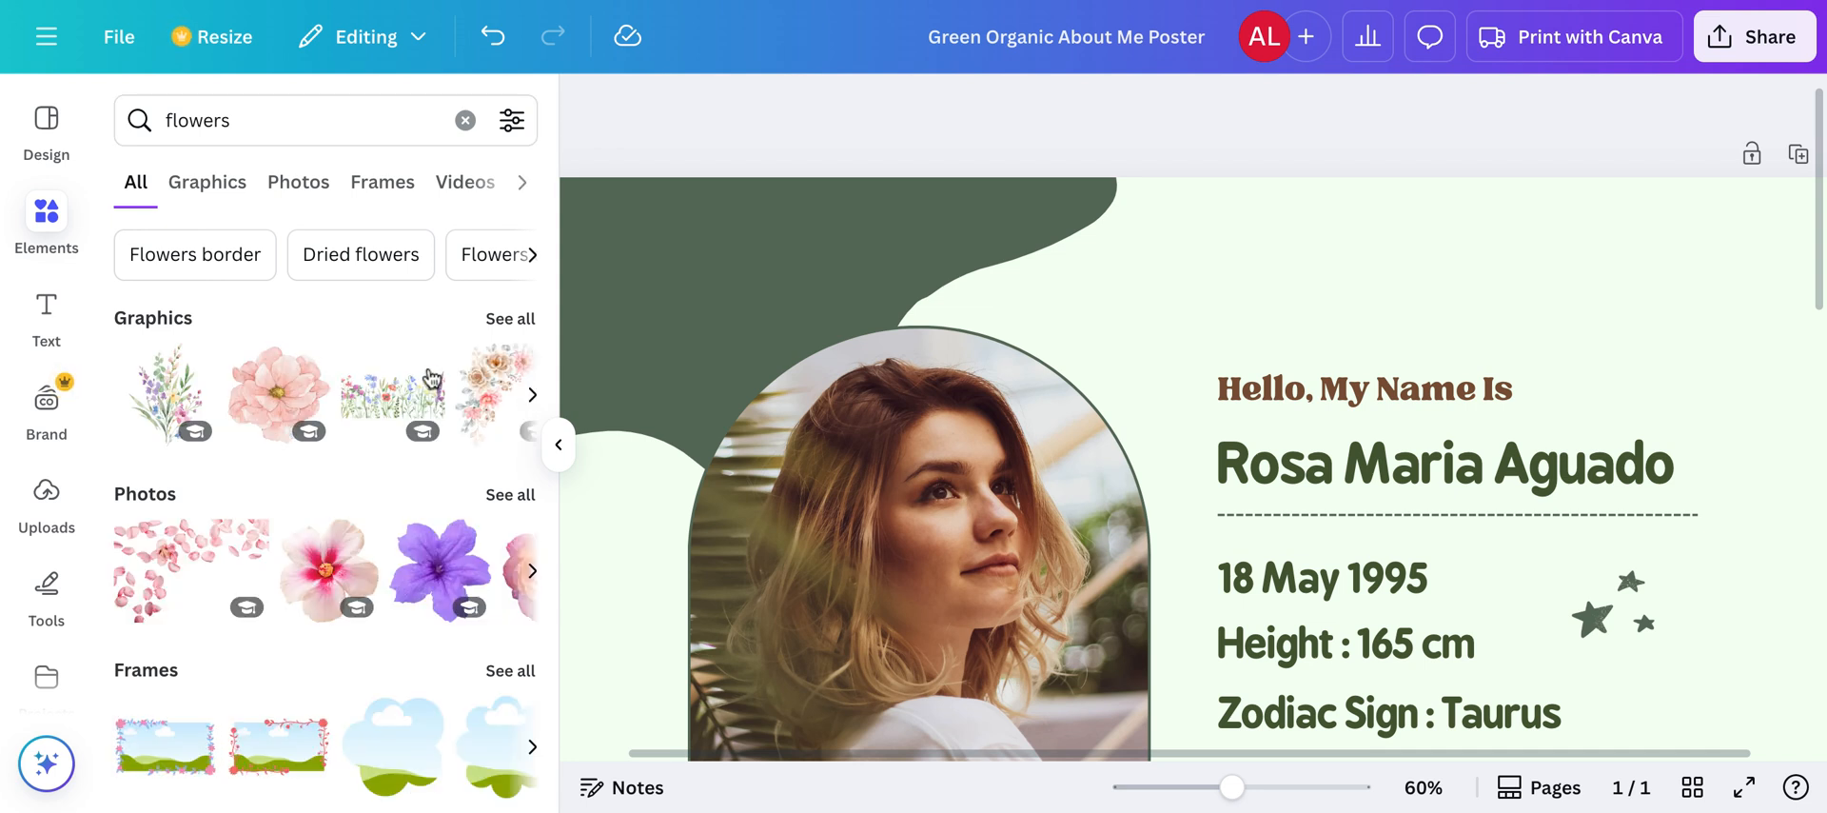
click(532, 394)
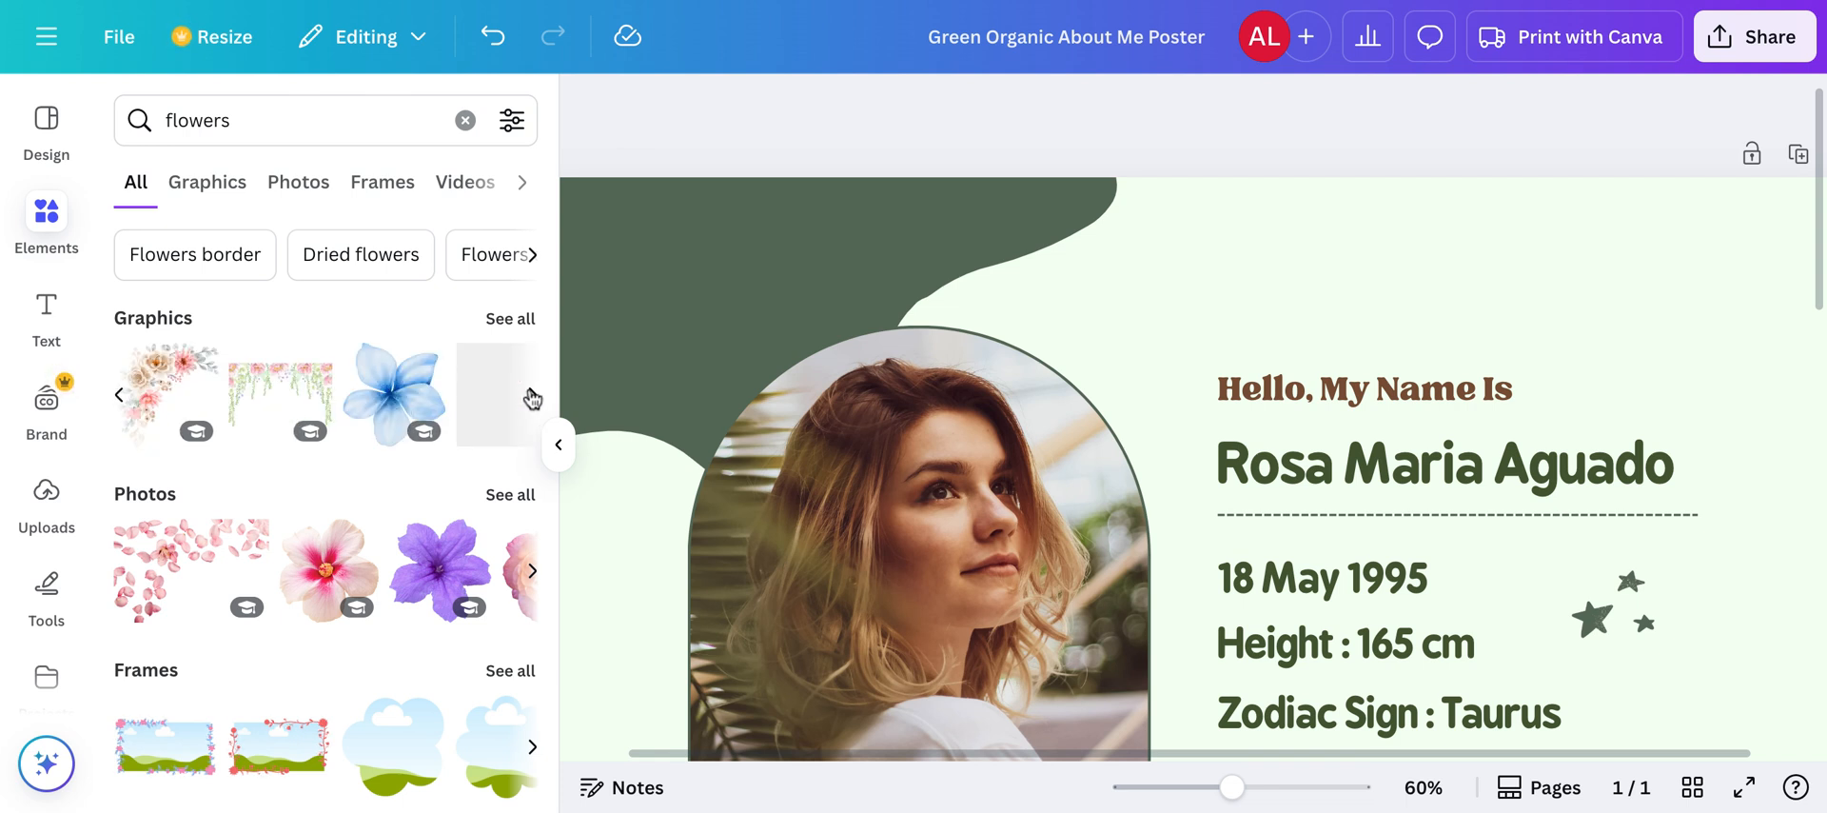
click(532, 394)
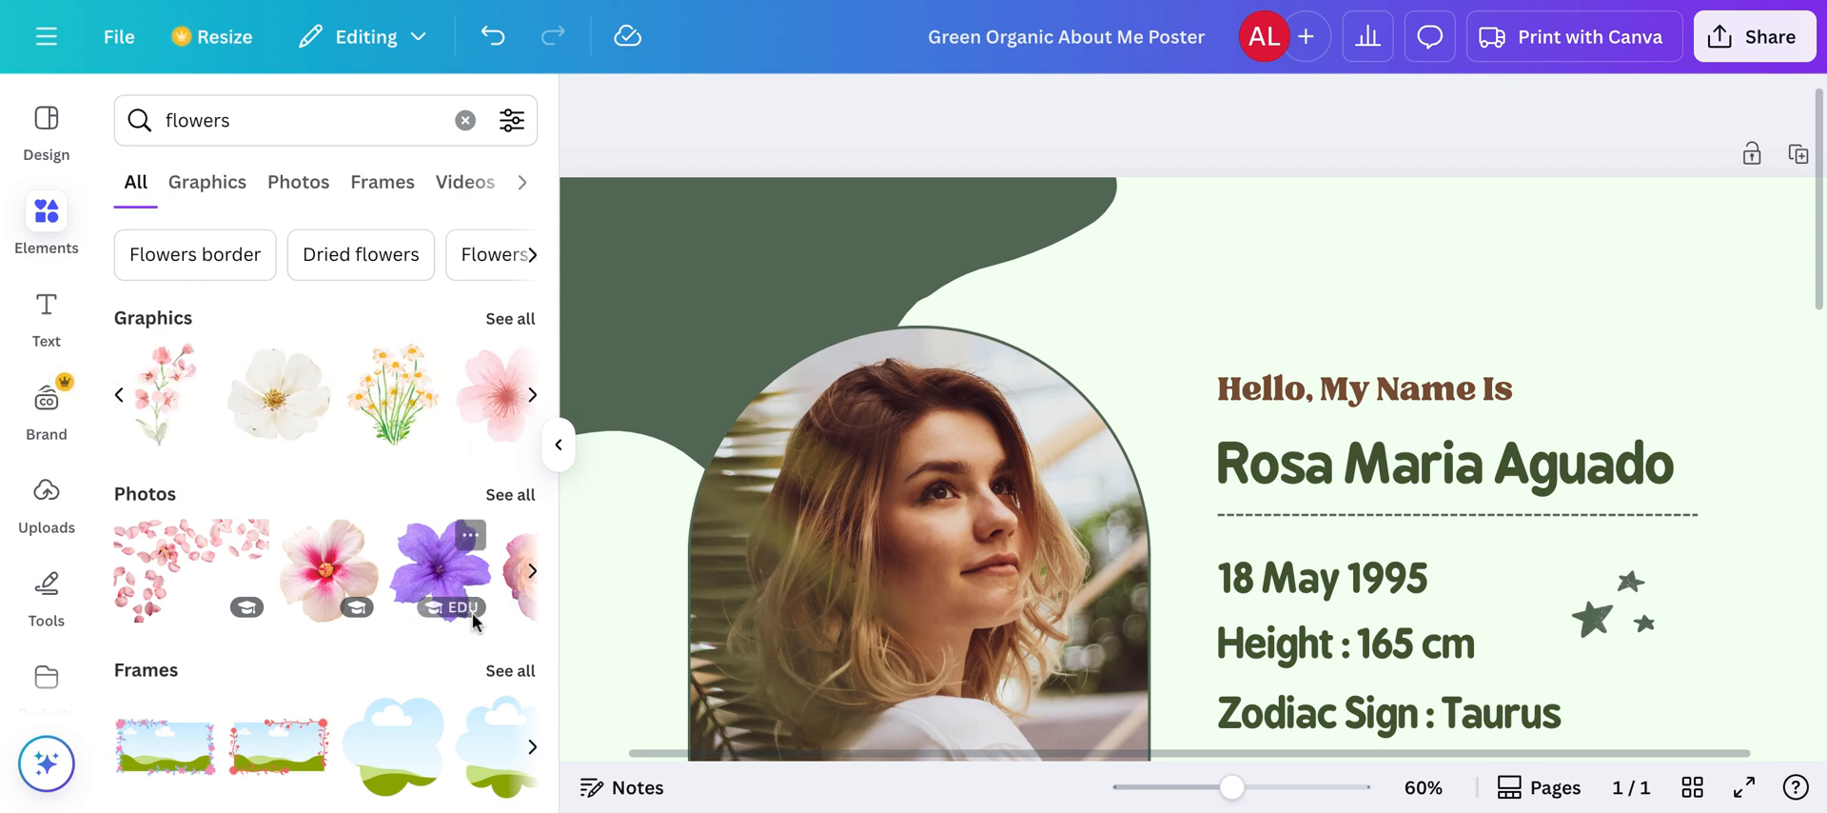
mouse_move(474, 614)
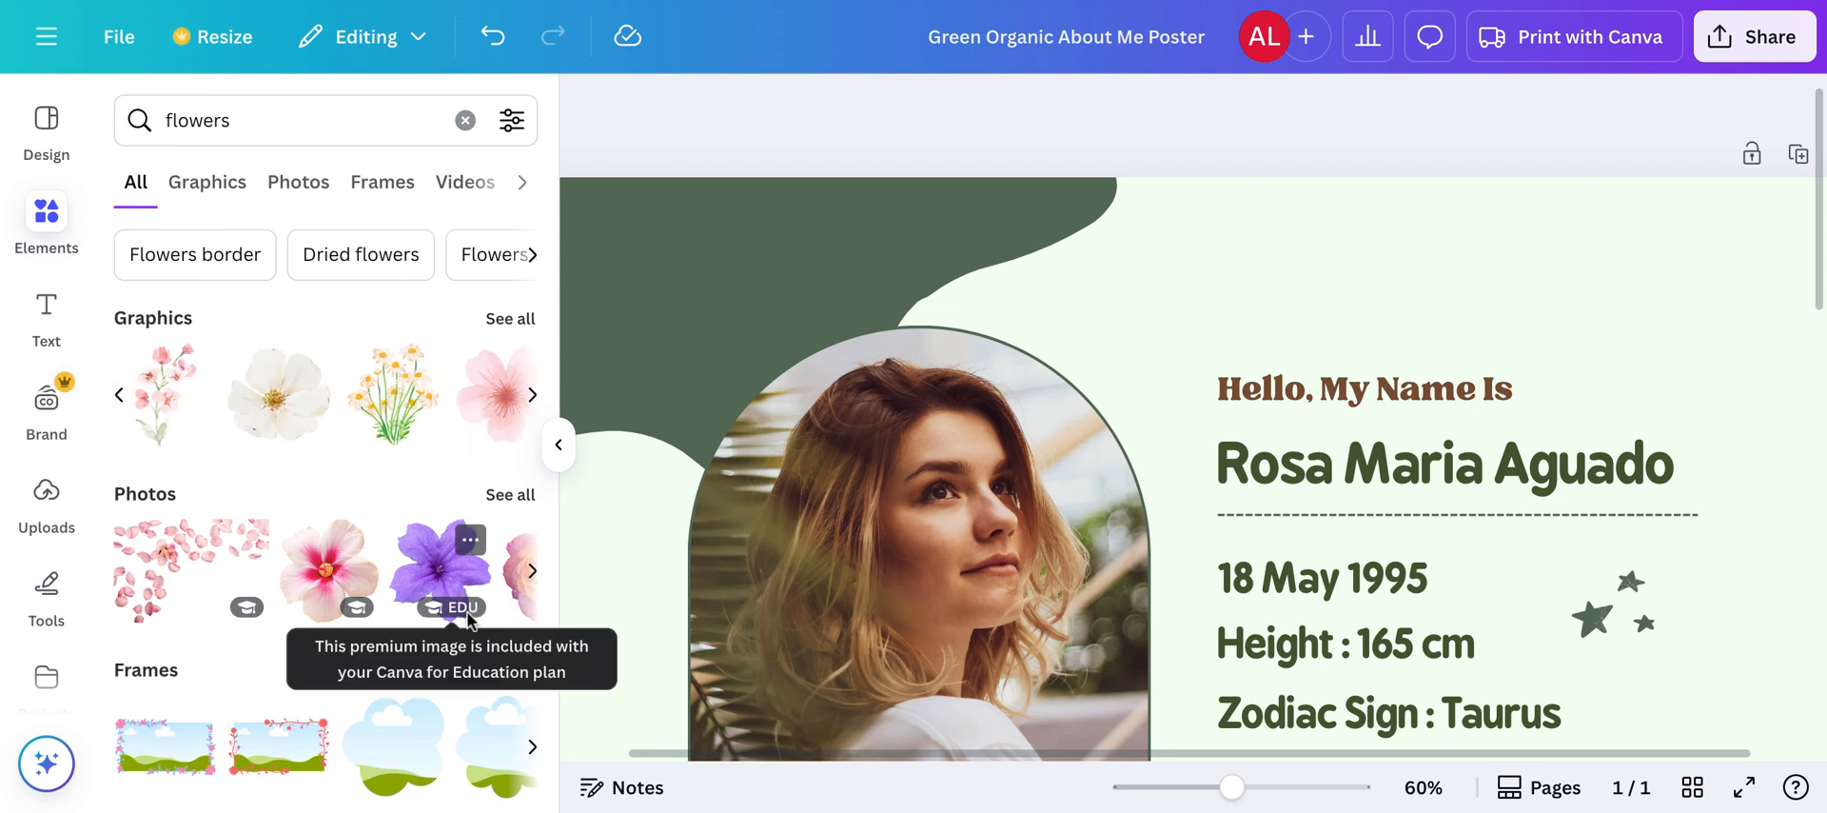
click(297, 393)
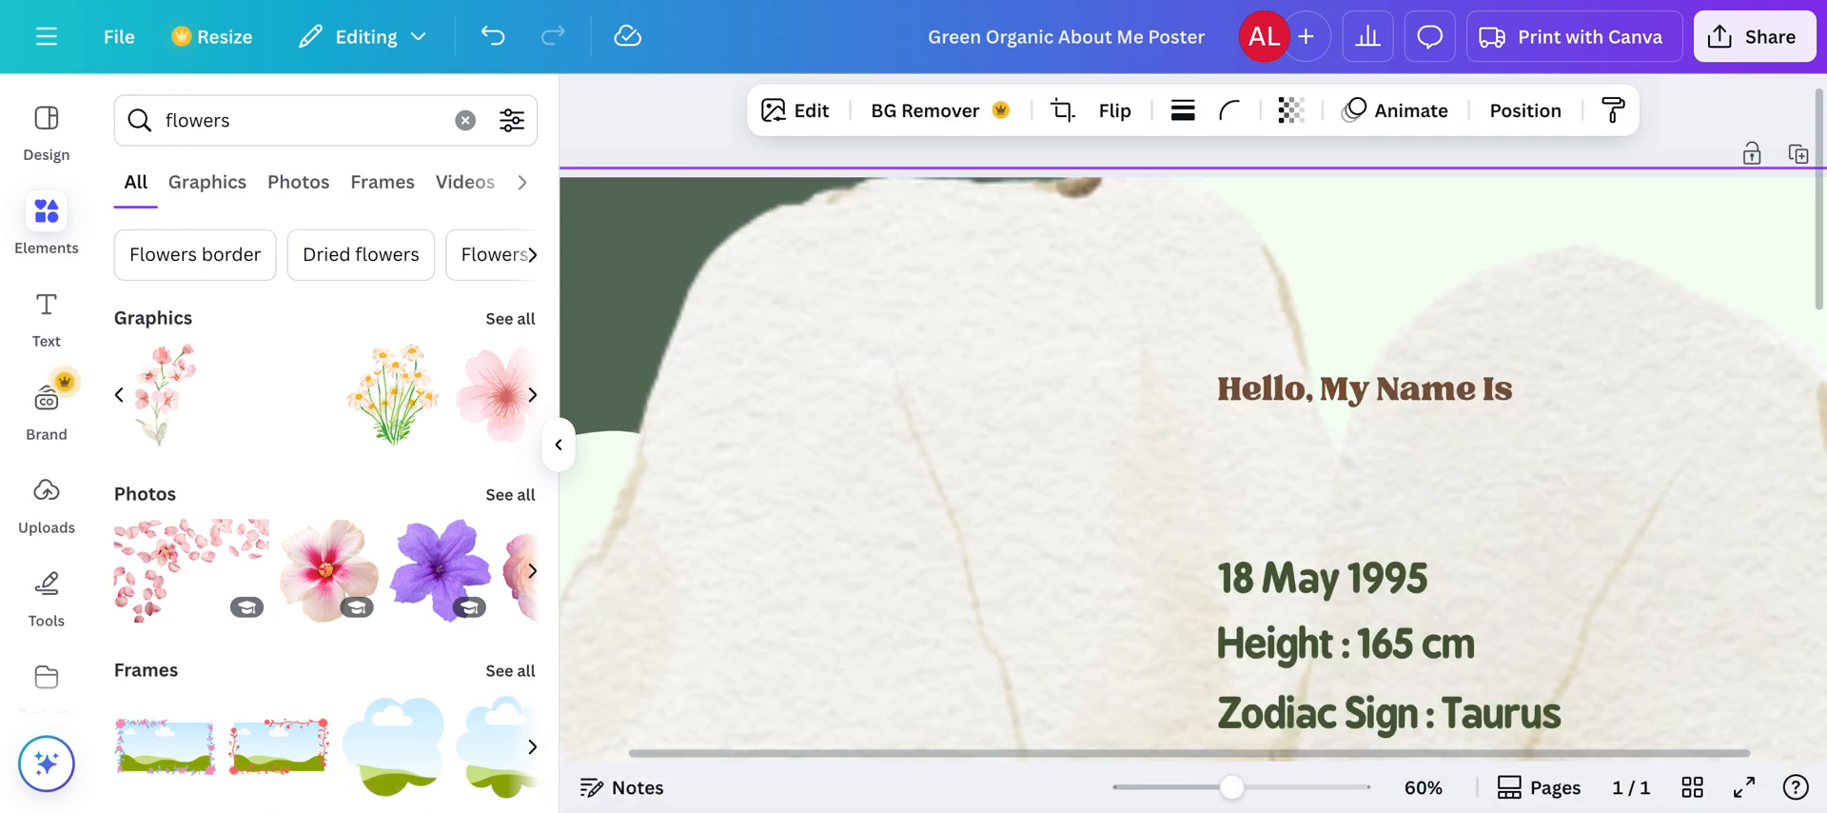
Shrink the white flower graphic from its full-page size to a small element beside the pet section's text.
click(558, 444)
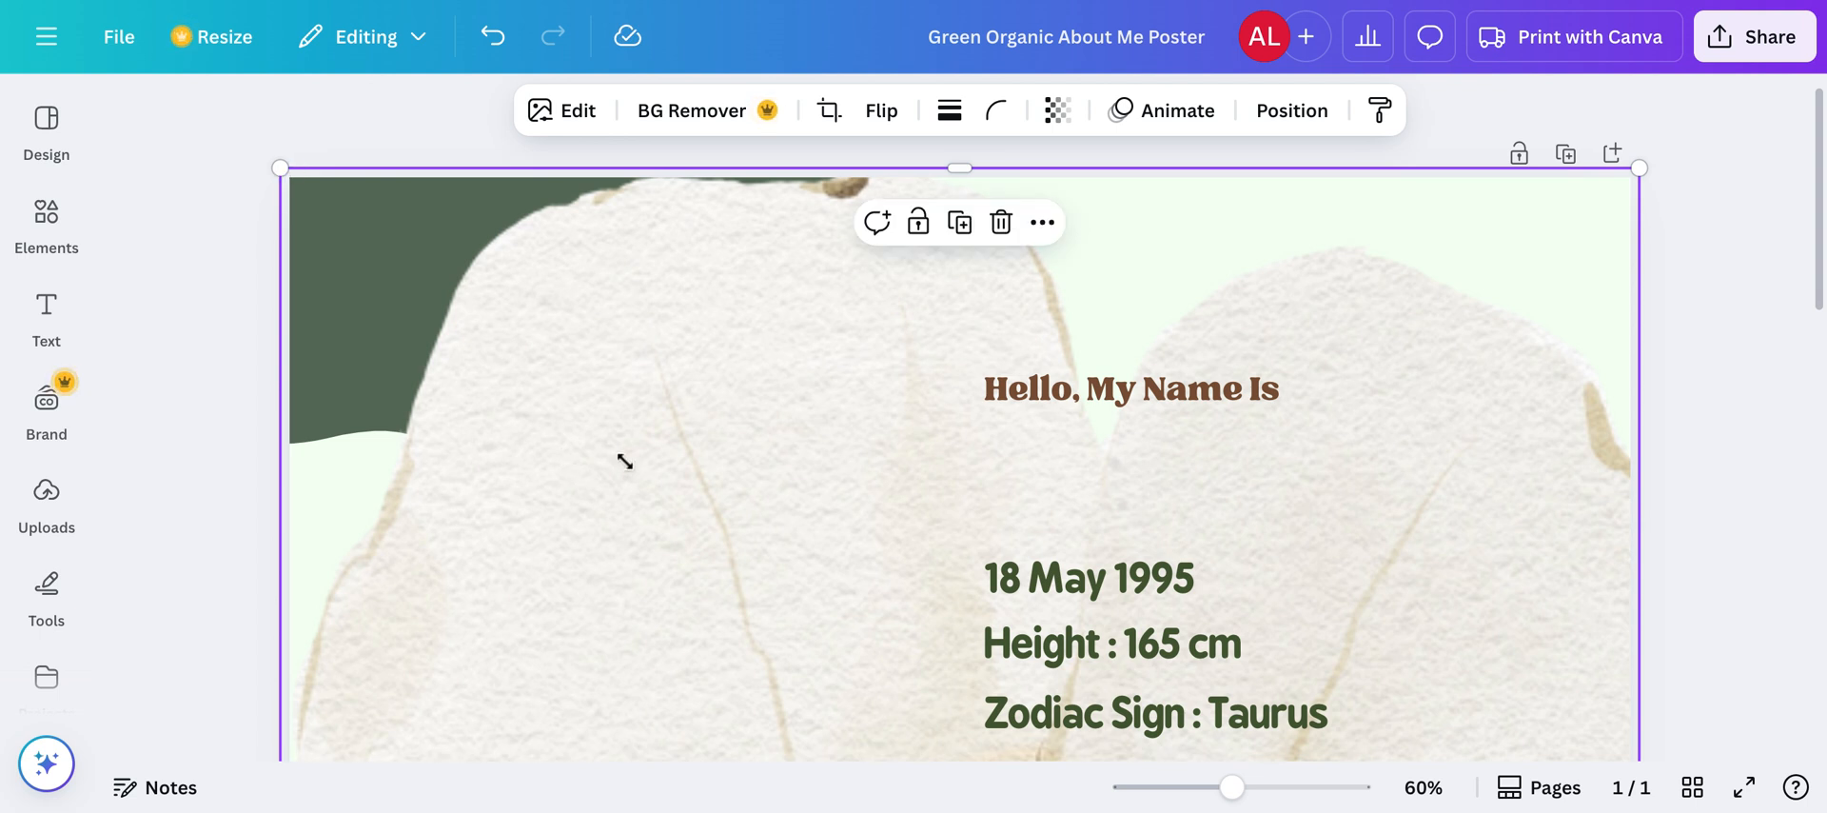
drag(624, 460, 1148, 792)
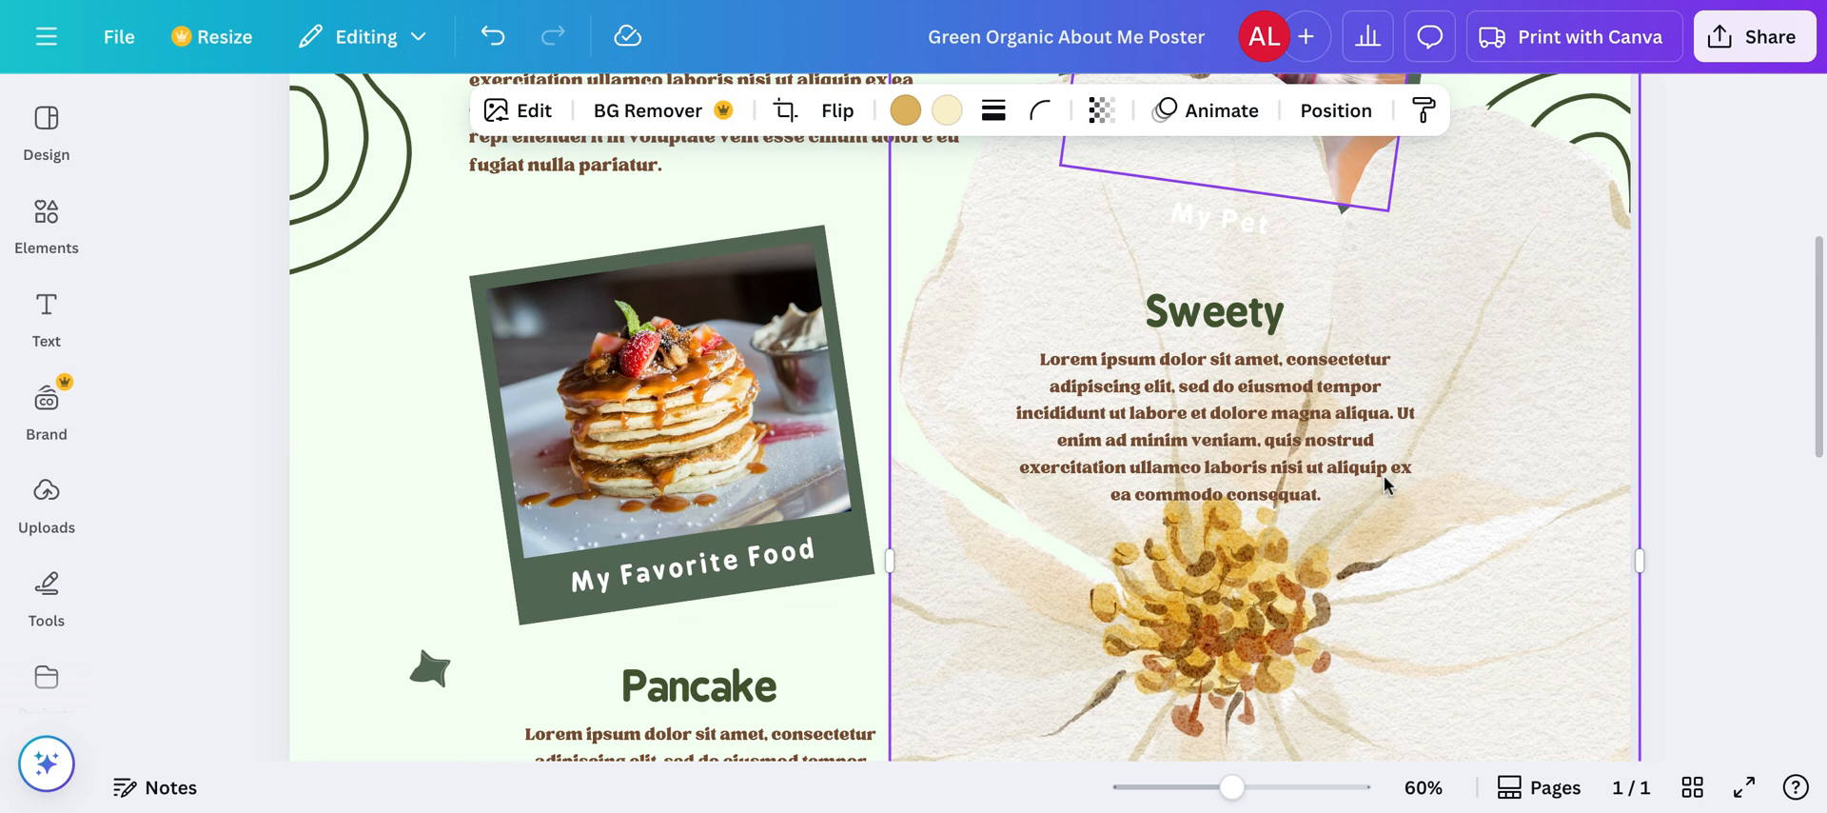
scroll(1384, 476, down, 4)
drag(1168, 243, 1157, 238)
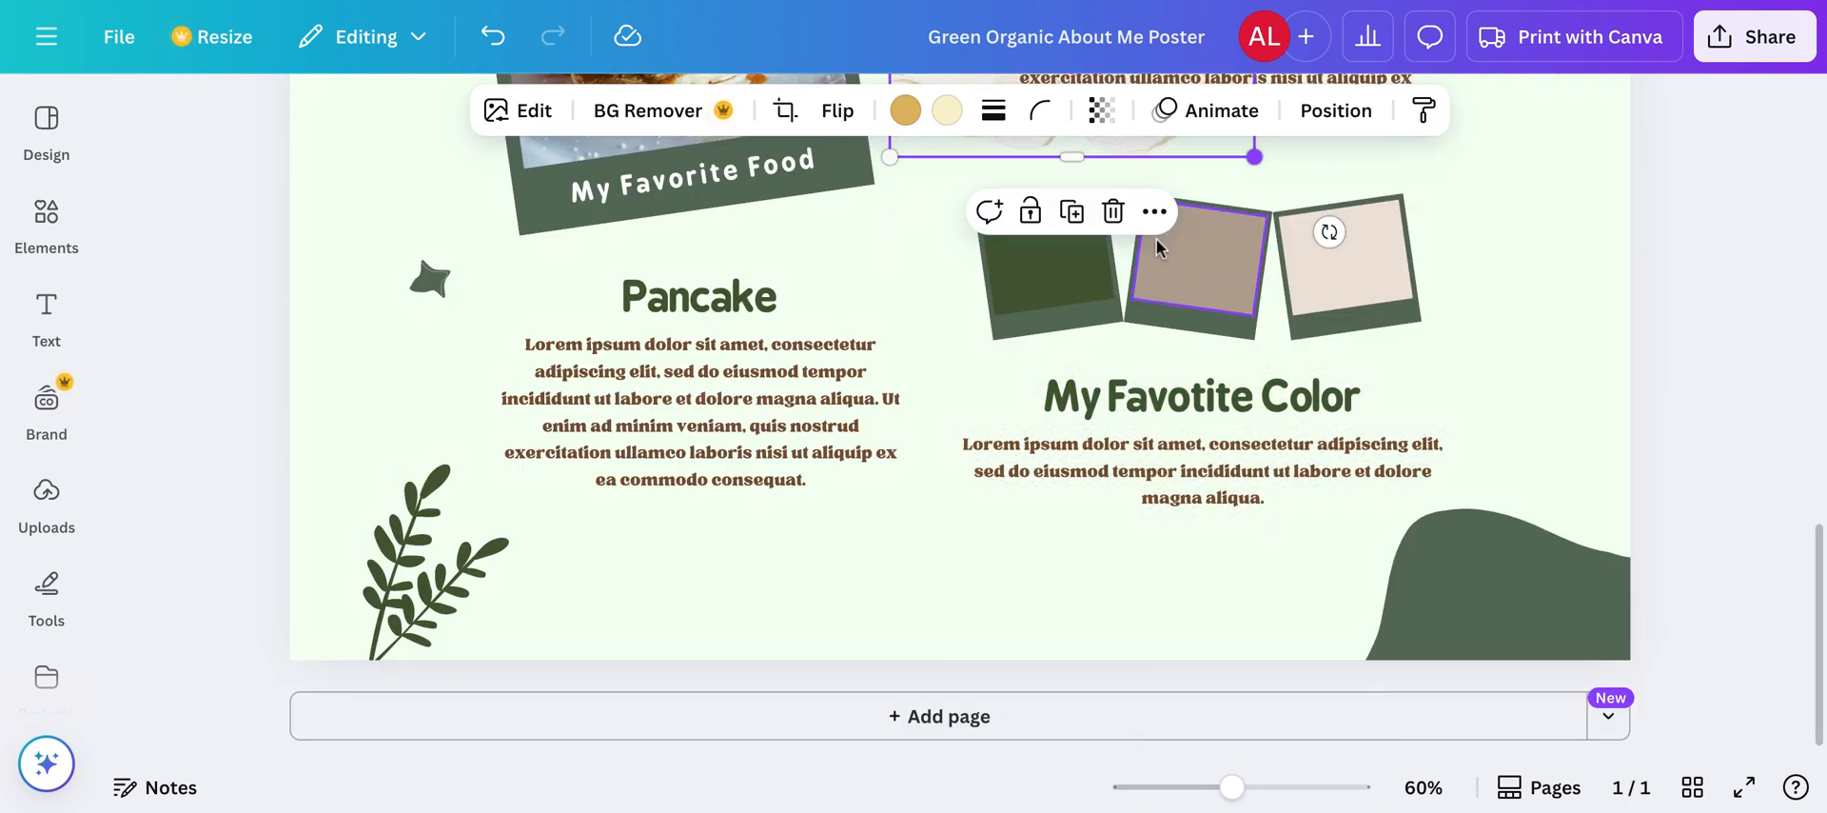
scroll(1156, 238, up, 12)
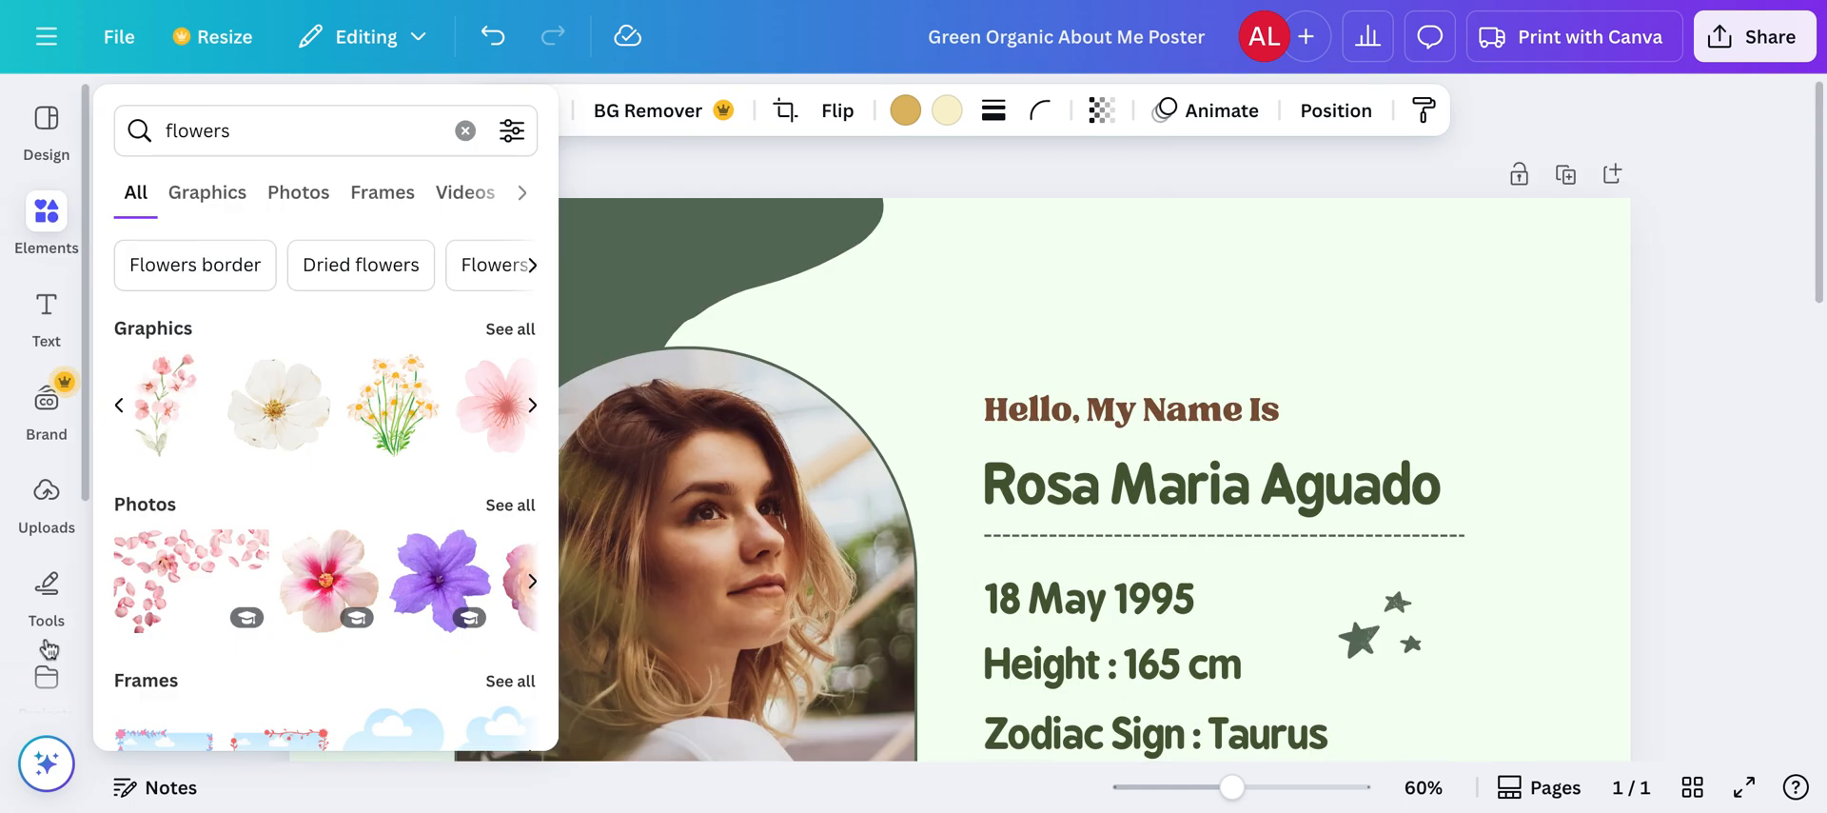
Look through the available design templates, flower elements, text options and uploaded images.
click(45, 124)
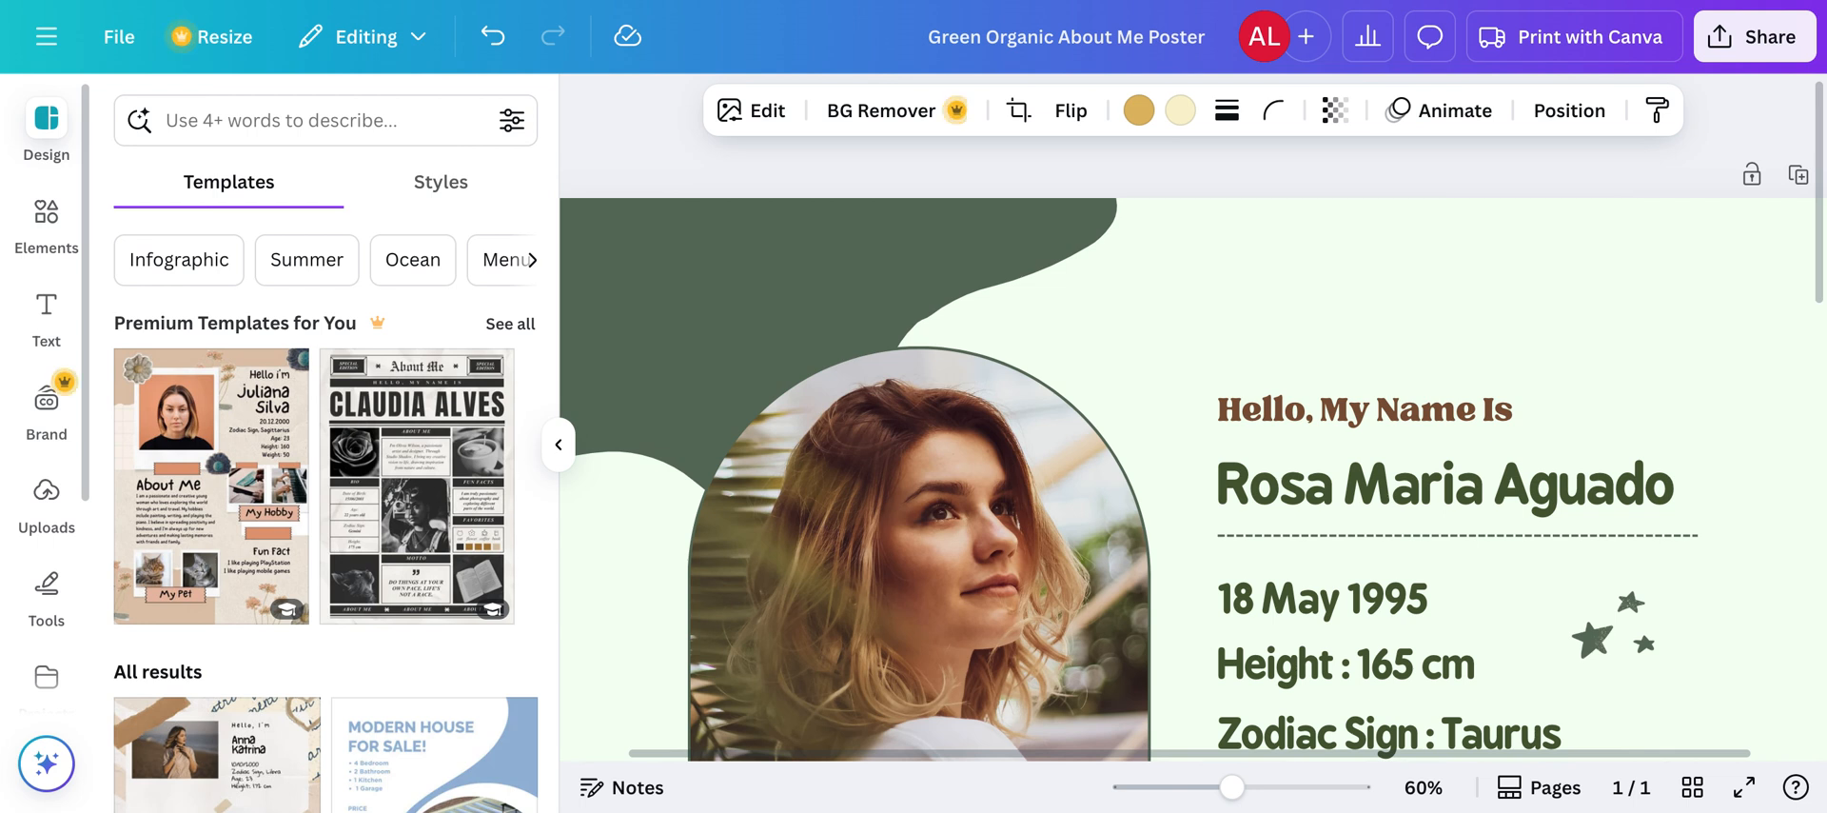
click(48, 228)
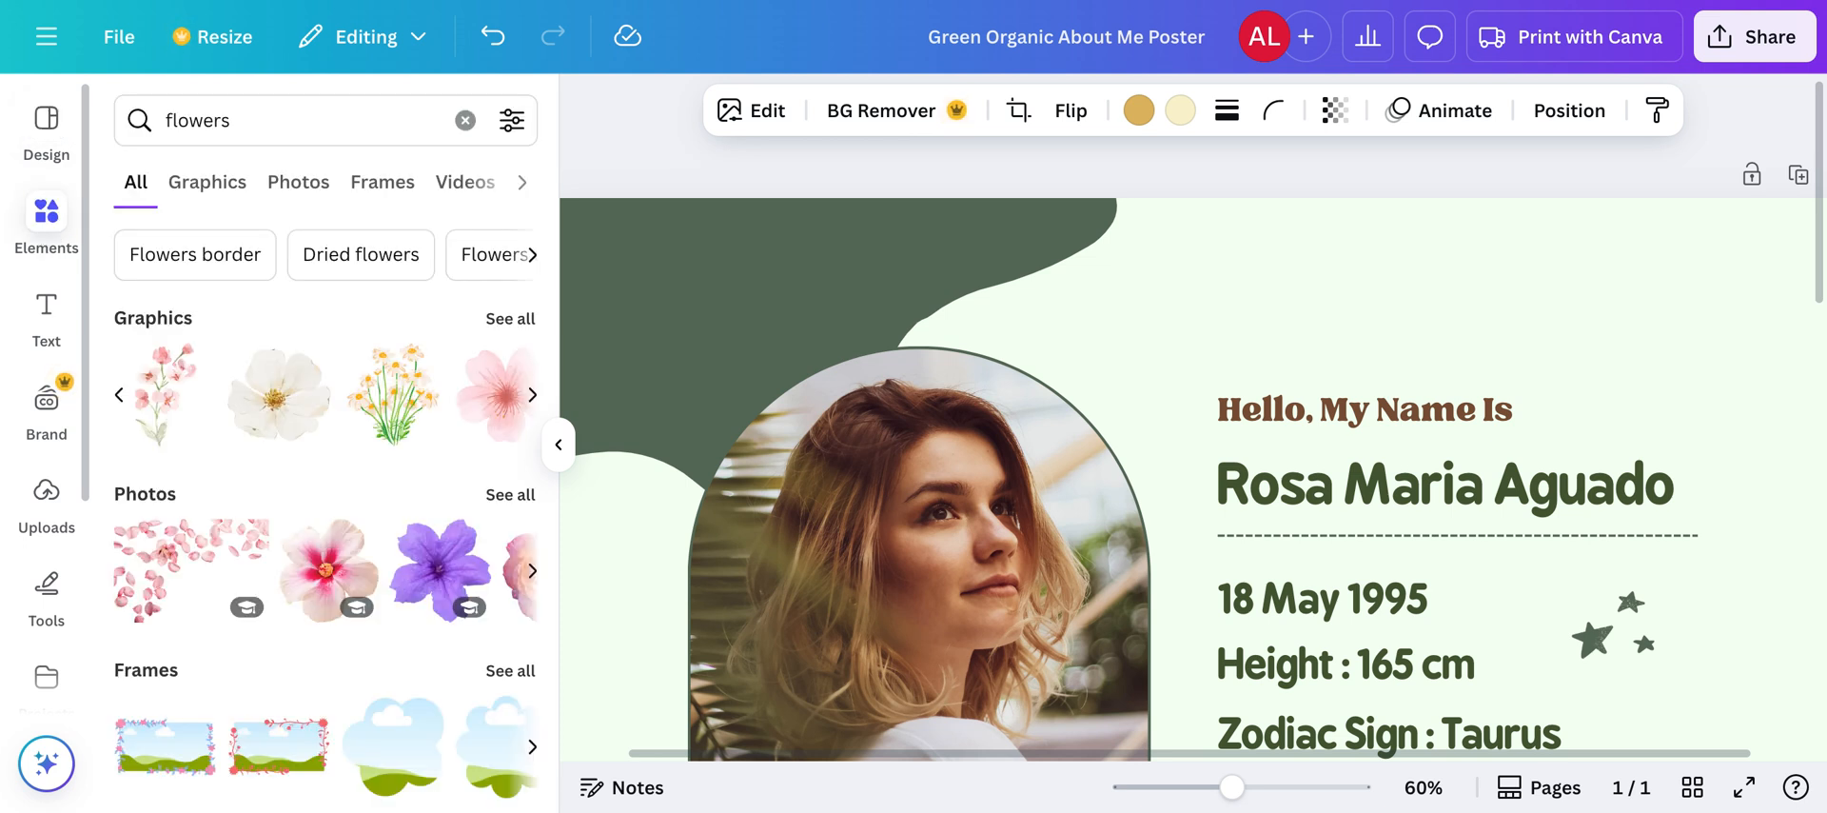
click(43, 342)
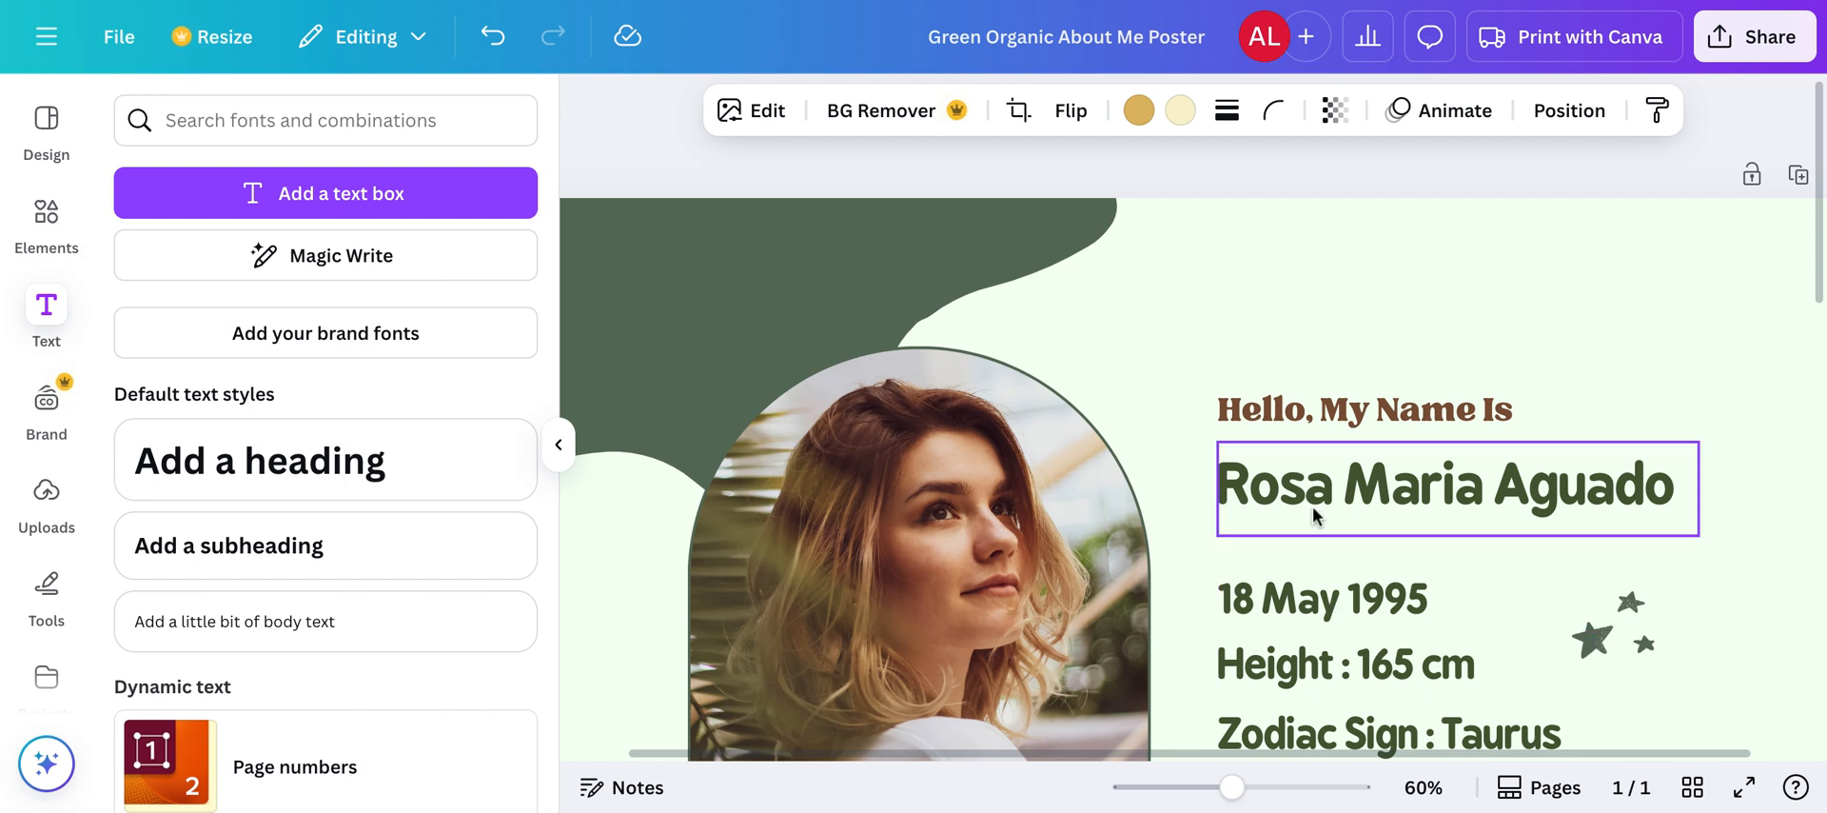
click(45, 490)
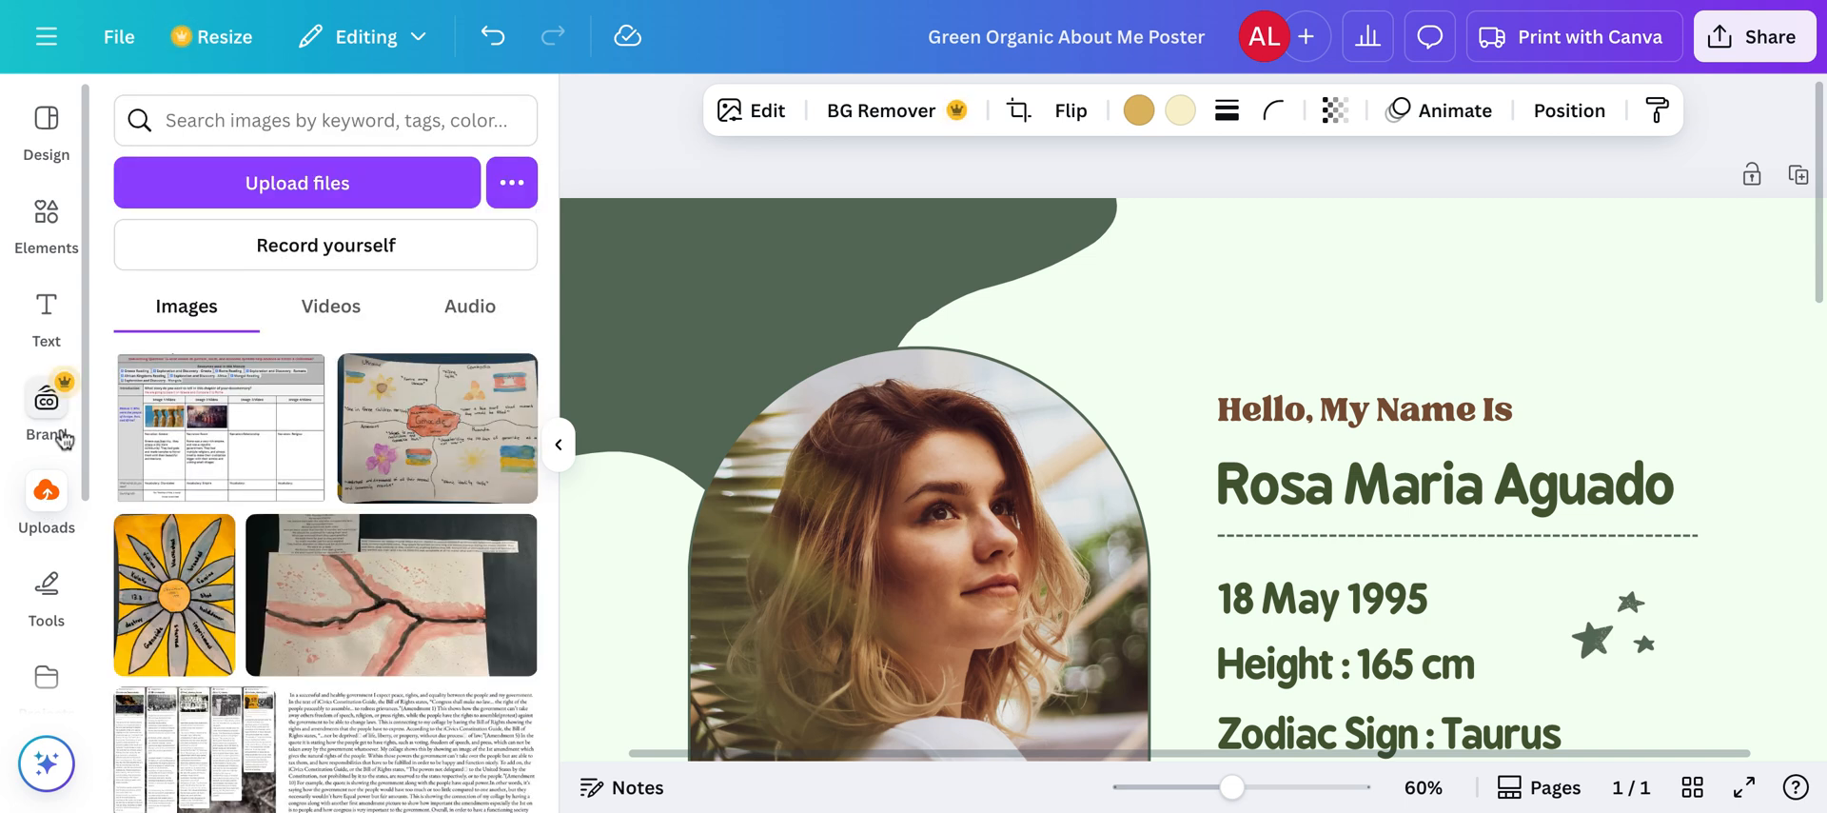
mouse_move(148, 461)
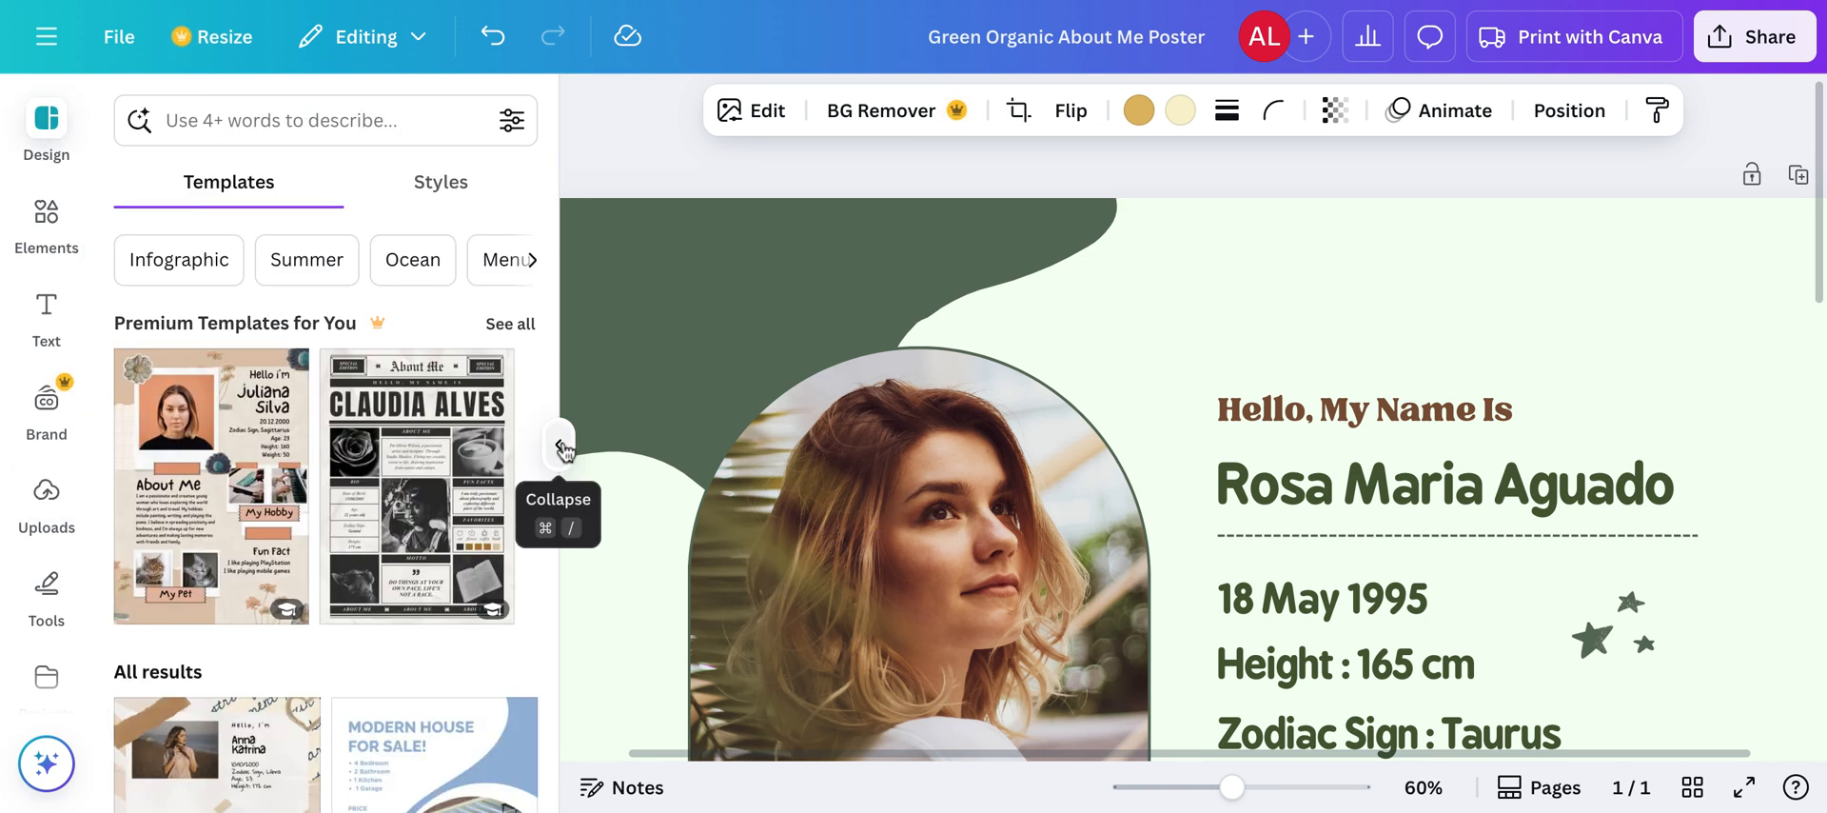
click(562, 445)
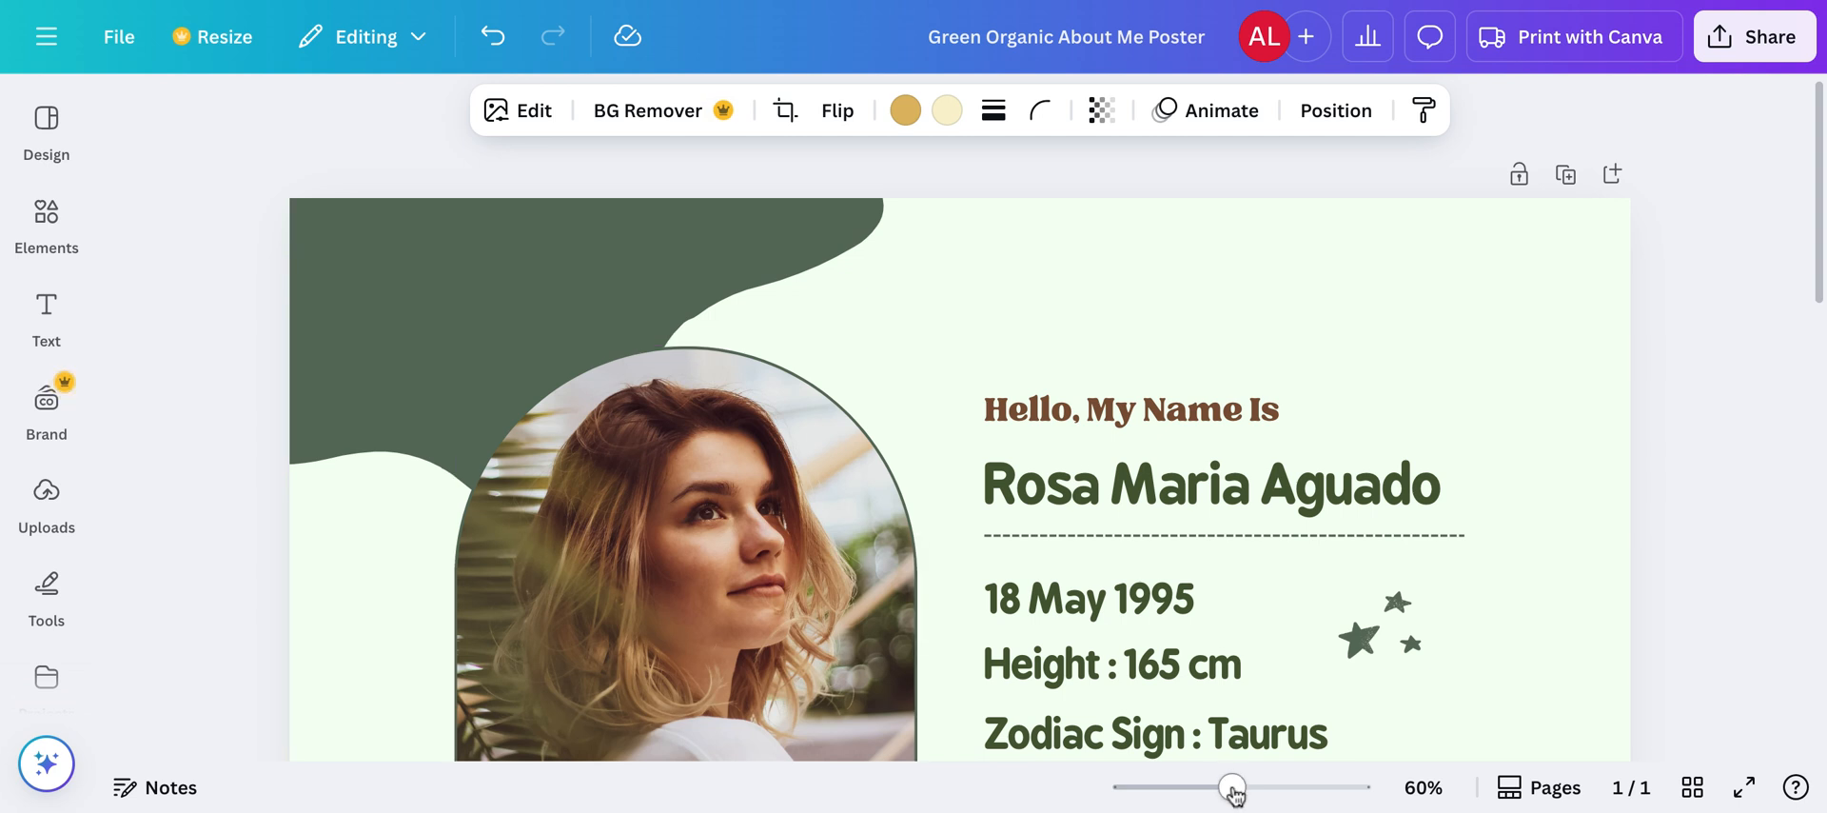
Zoom the poster out to 41% and look over its layout from the heading to the photo sections.
drag(1232, 788, 1208, 788)
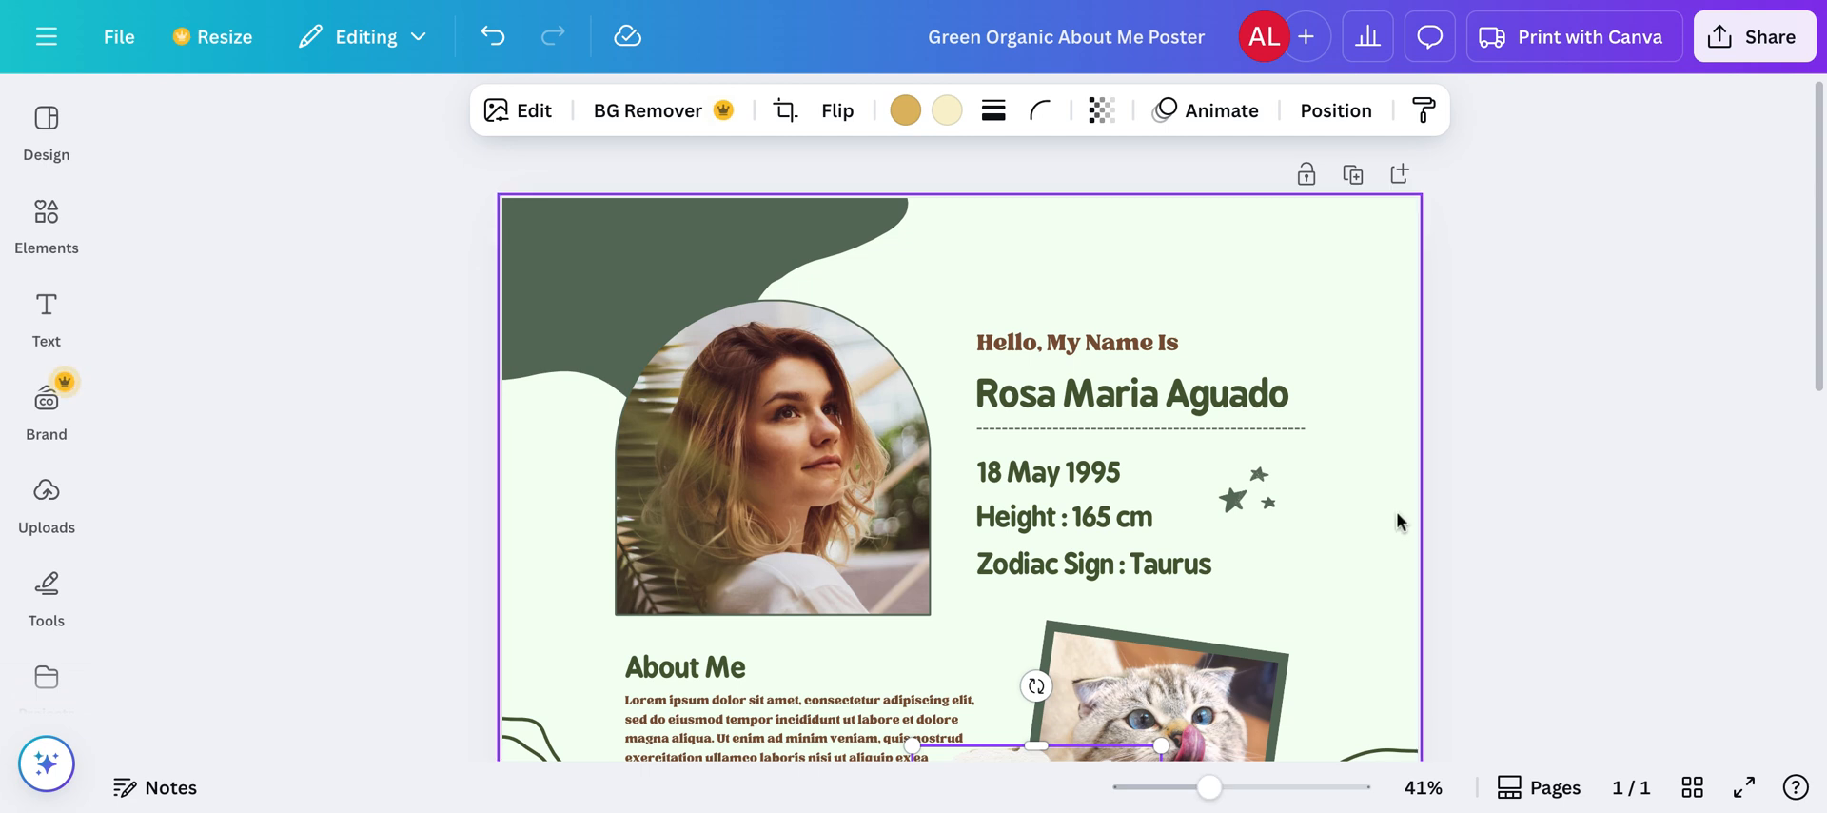
scroll(1396, 511, down, 2)
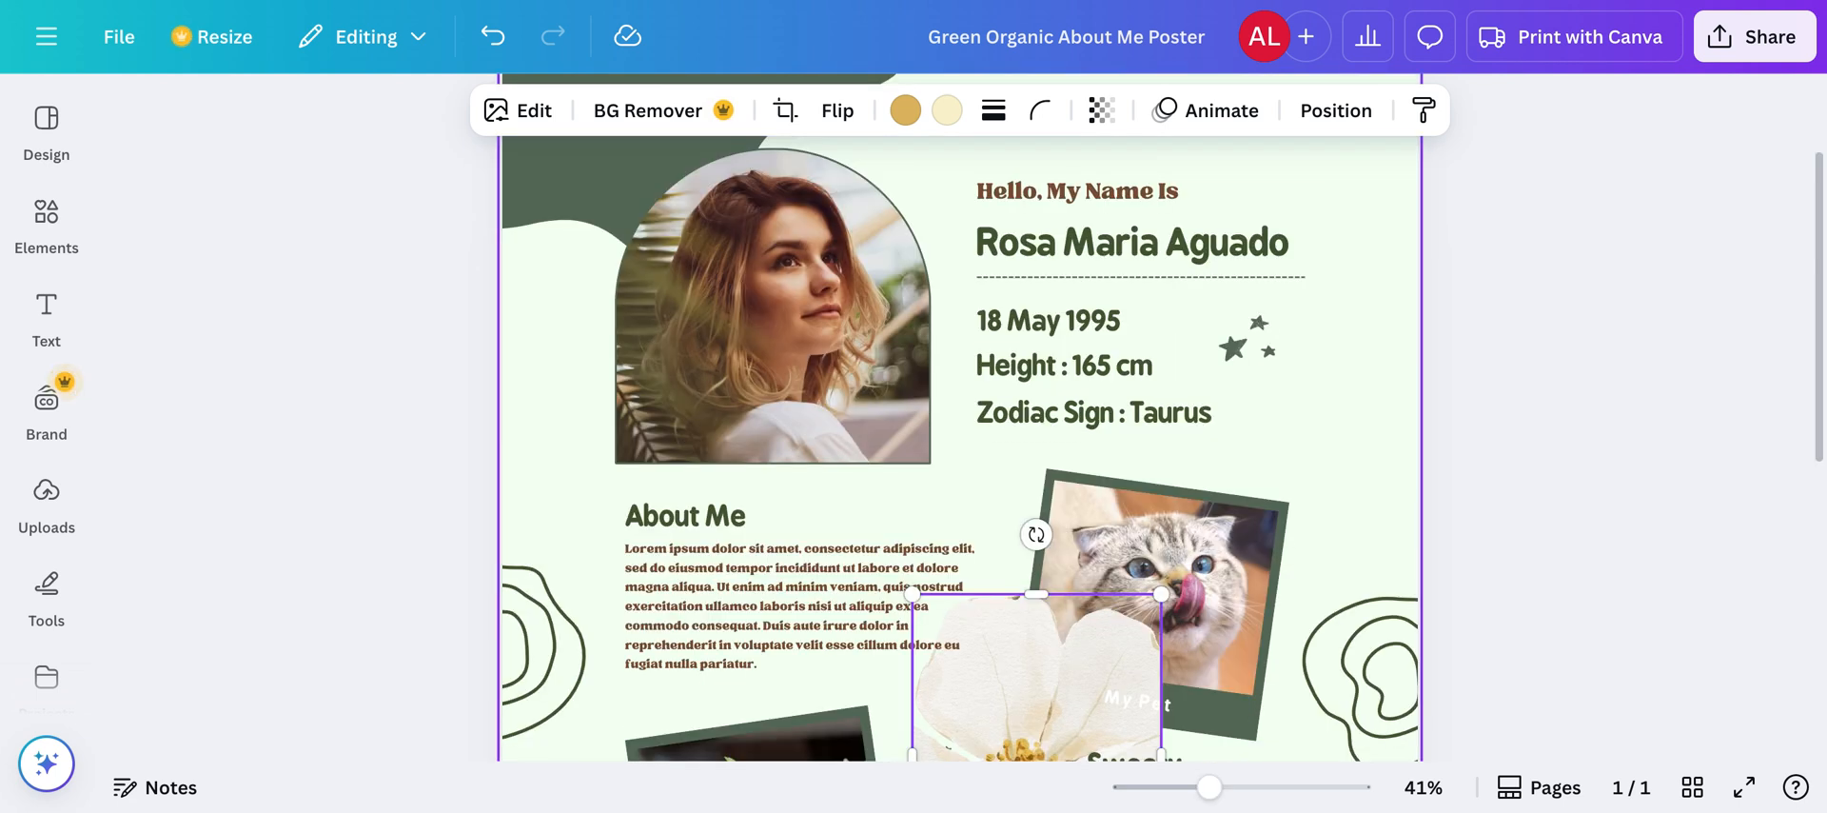
scroll(960, 447, up, 2)
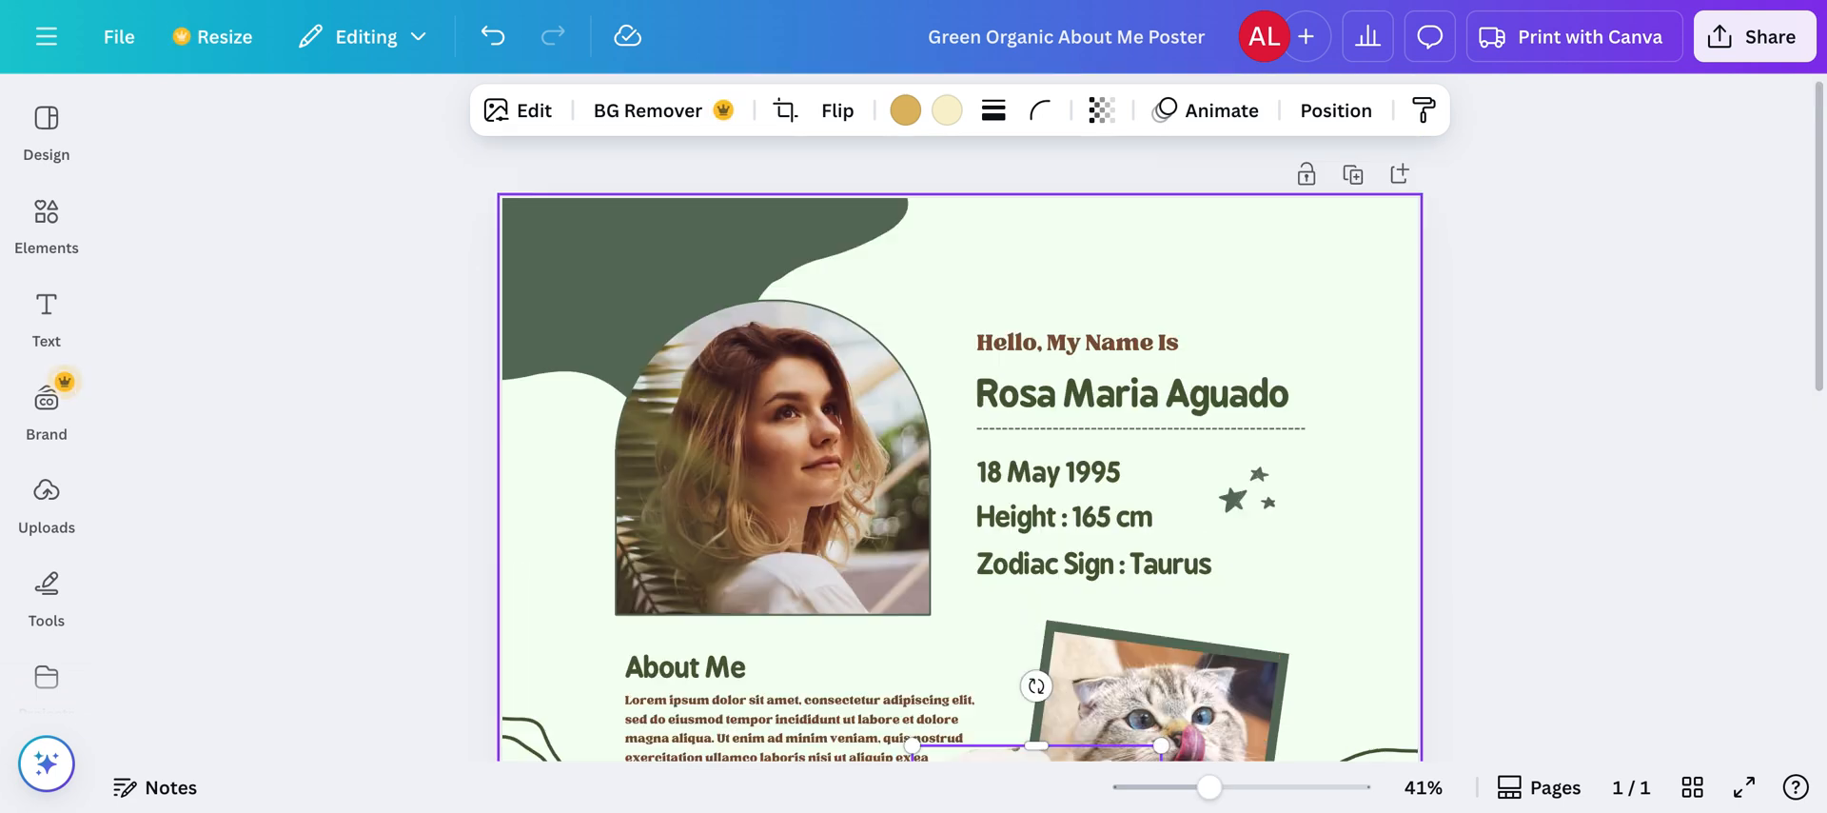
scroll(961, 447, down, 5)
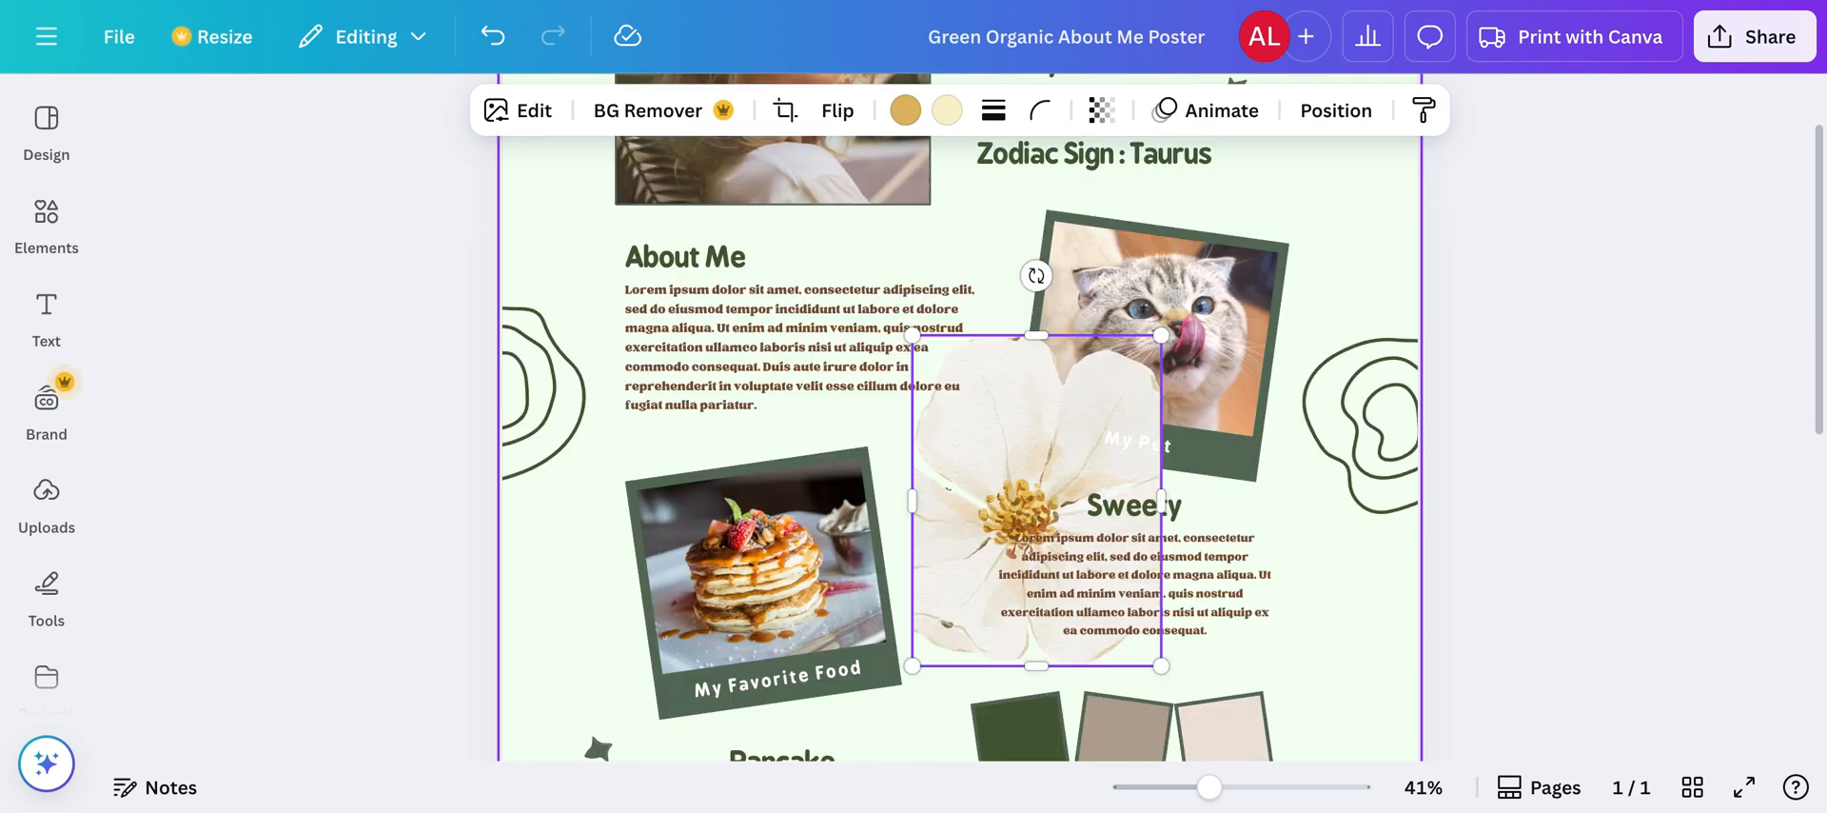
scroll(960, 447, up, 5)
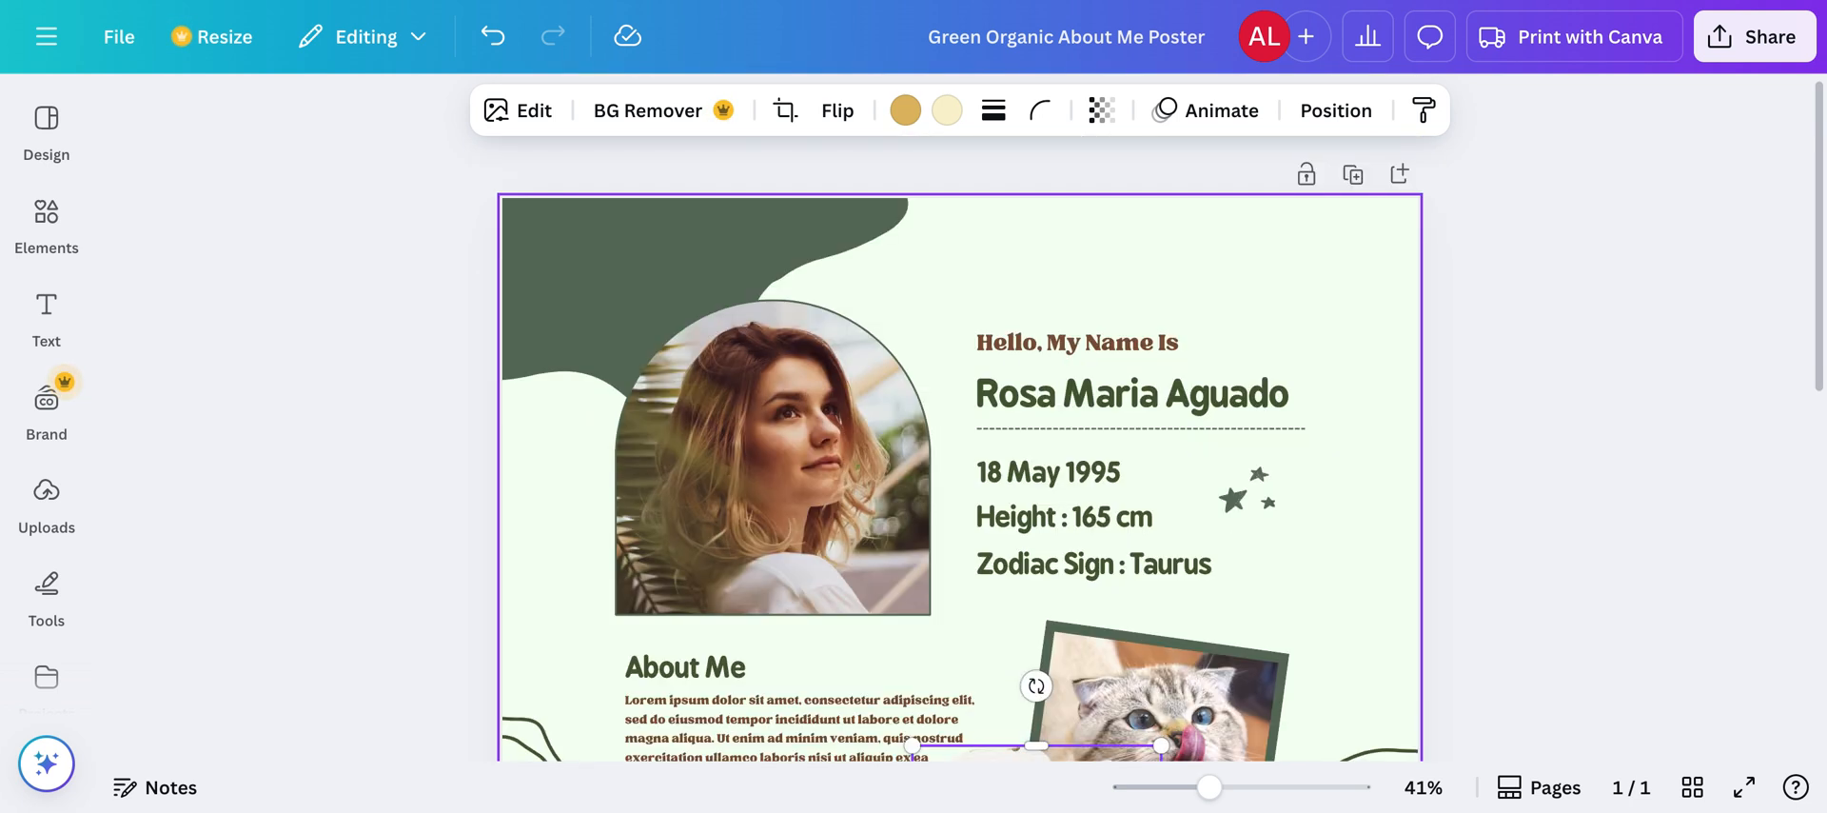